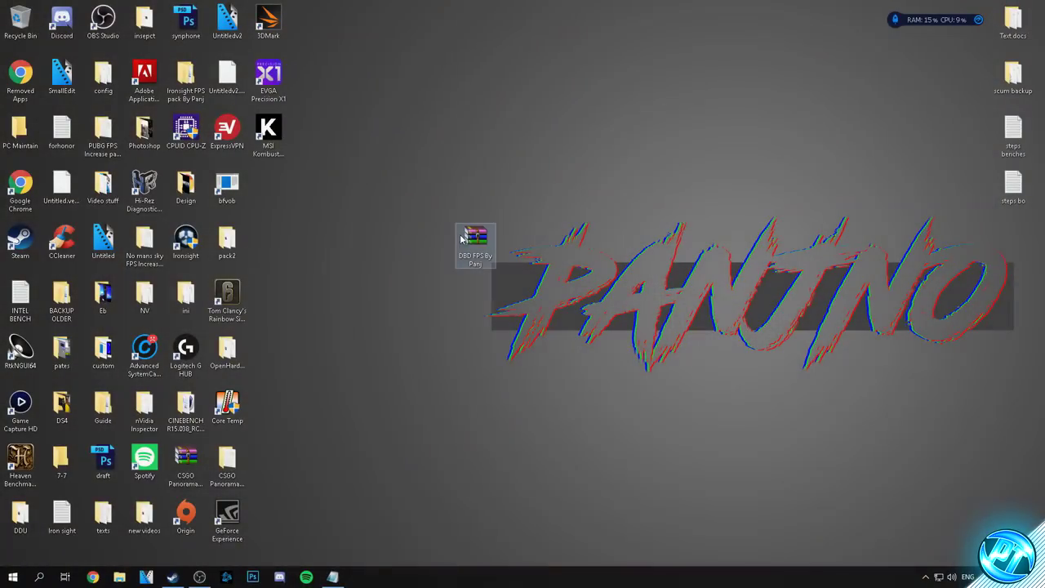
- Extract the DBD FPS By Panj archive directly onto the desktop
left_click_drag(475, 236, 465, 269)
left_click_drag(448, 235, 365, 152)
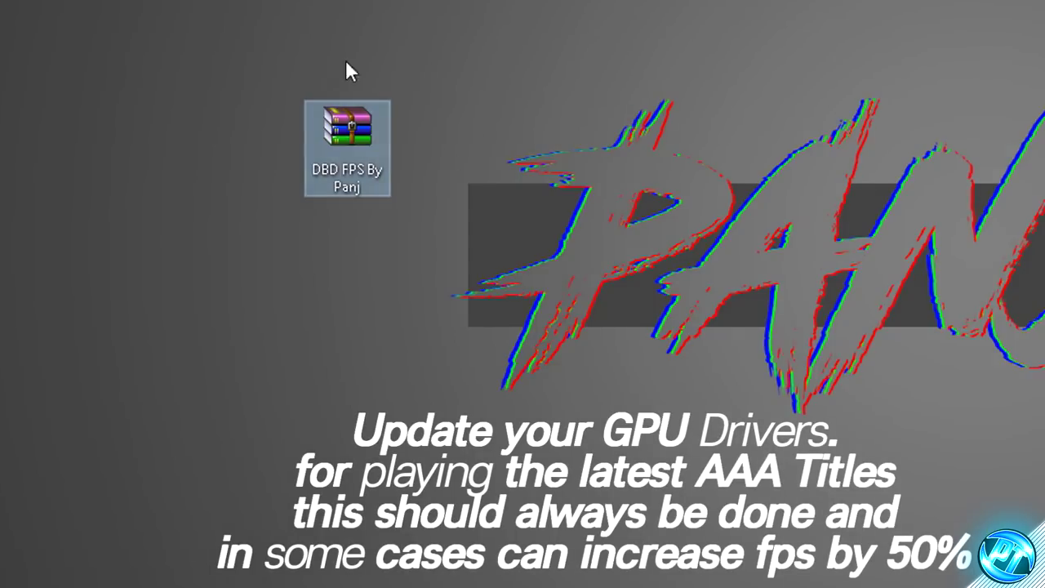
left_click(395, 113)
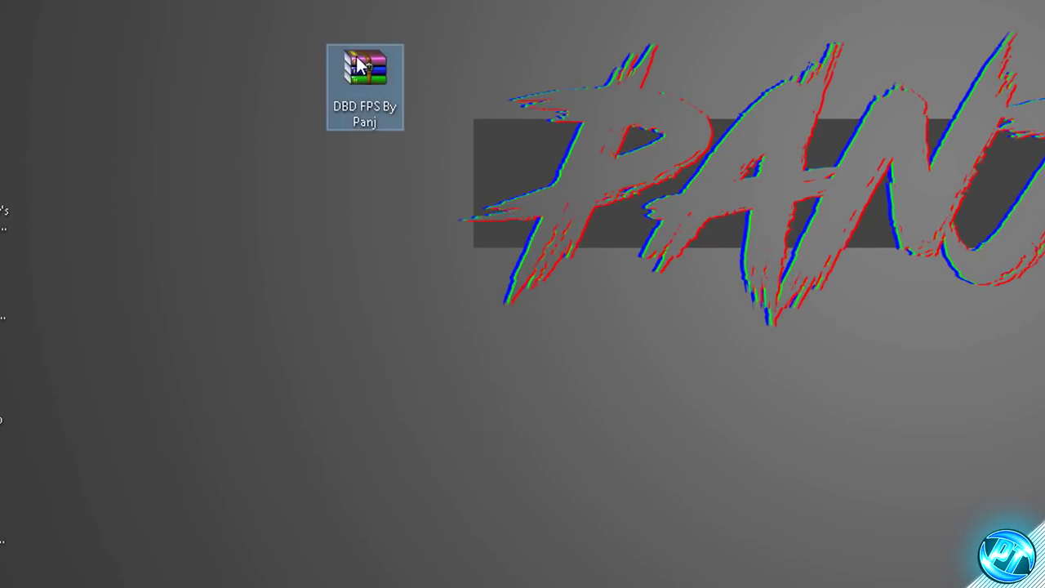
right_click(437, 237)
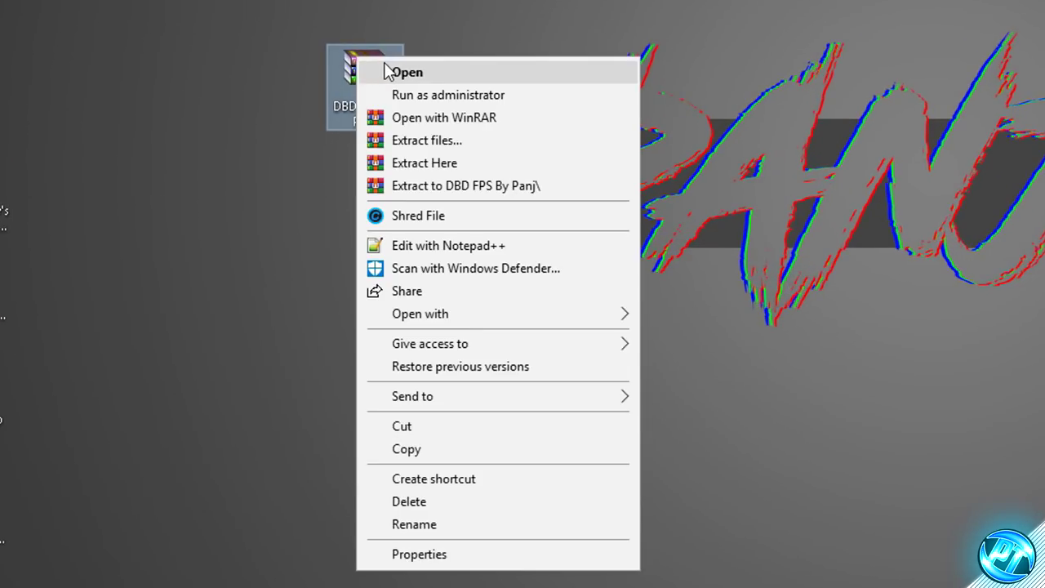
left_click(444, 163)
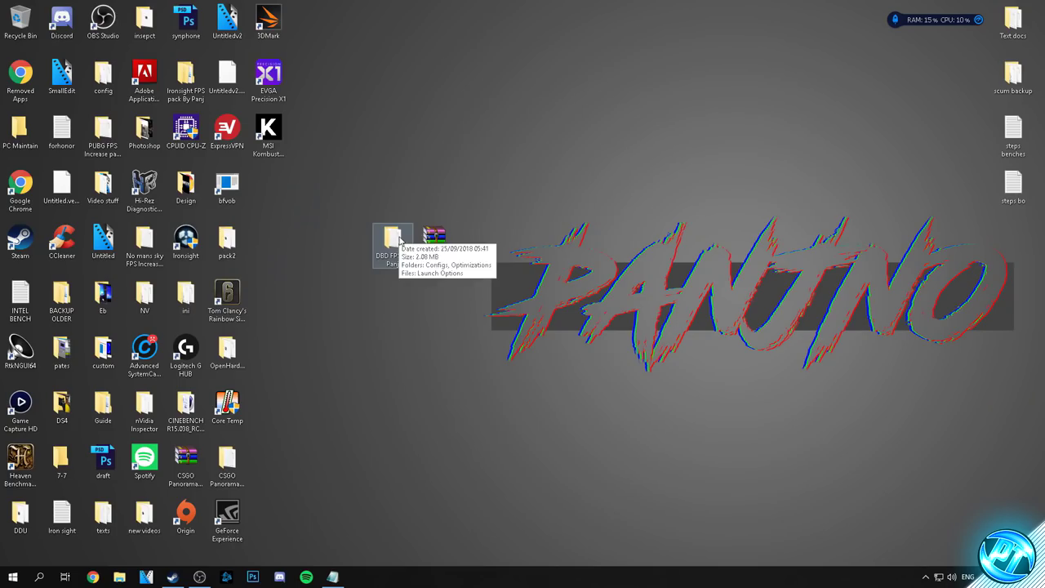
- Open the extracted DBD FPS By Panj folder and review its Configs, Optimizations and Launch Options items
double_click(249, 173)
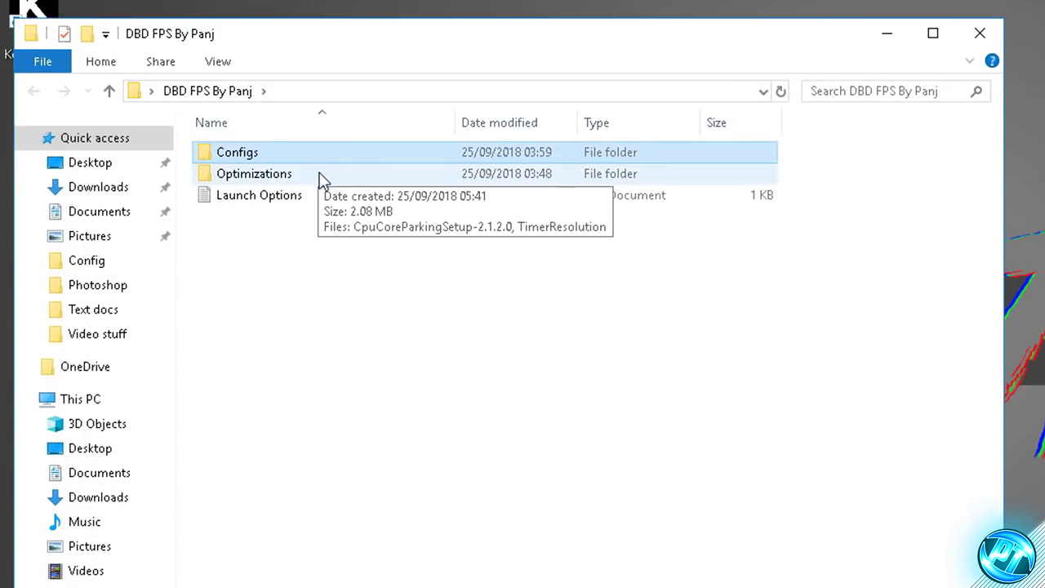
left_click(421, 217)
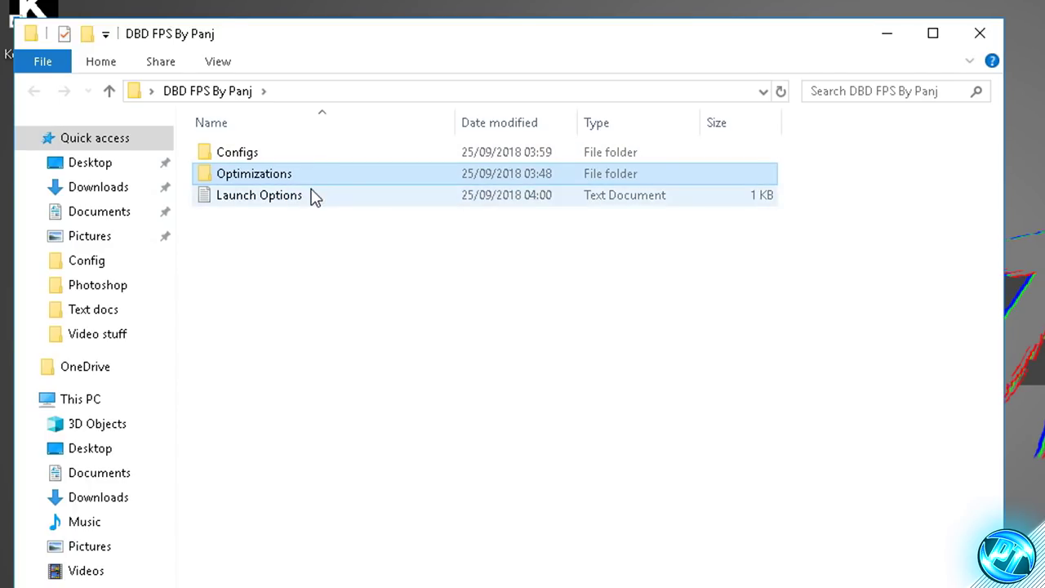
left_click(310, 197)
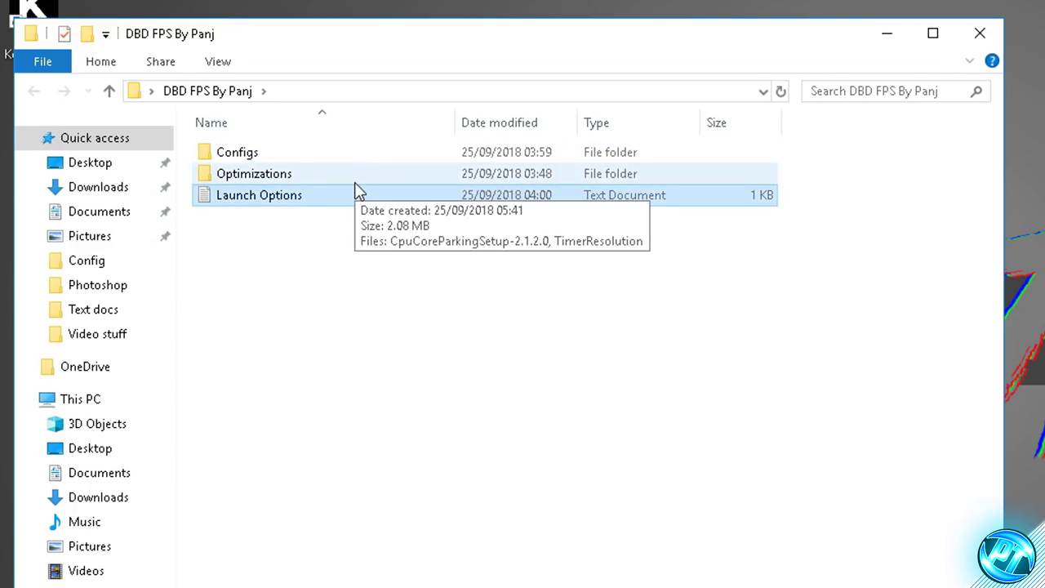
left_click(286, 156)
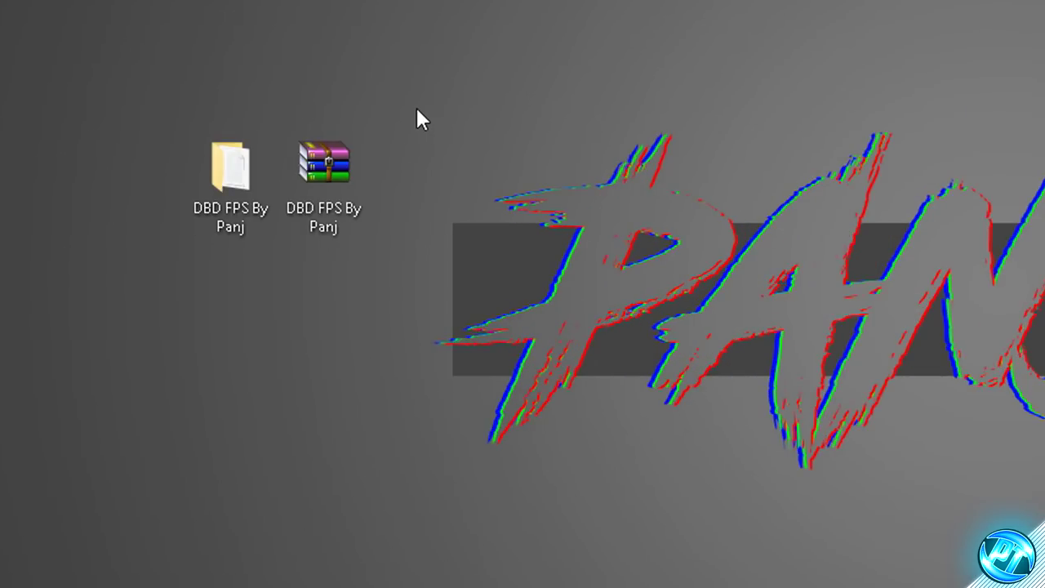
- Open the Launch Options text file from the DBD FPS By Panj folder and close the folder window
double_click(405, 239)
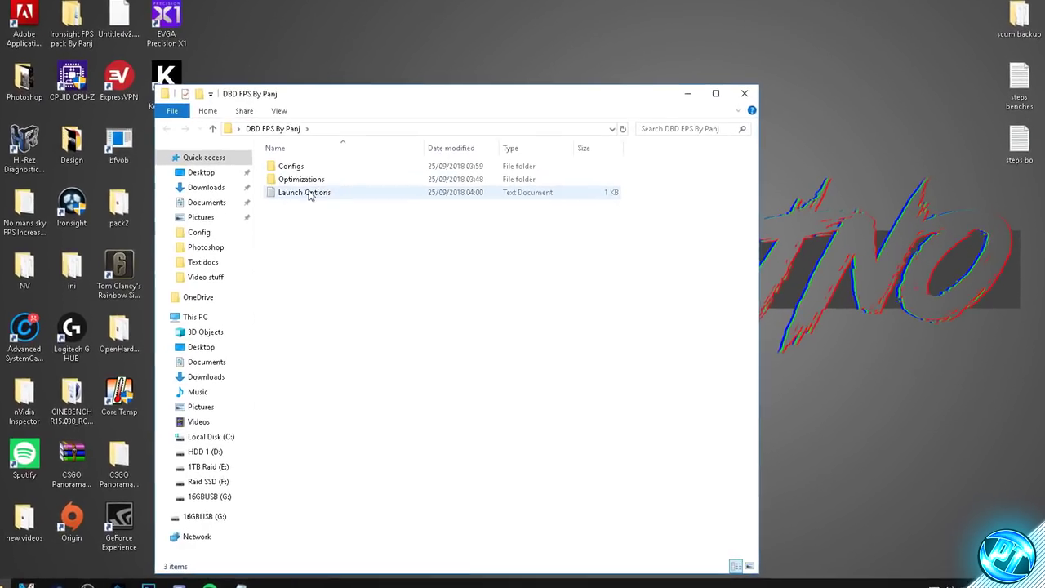
double_click(433, 231)
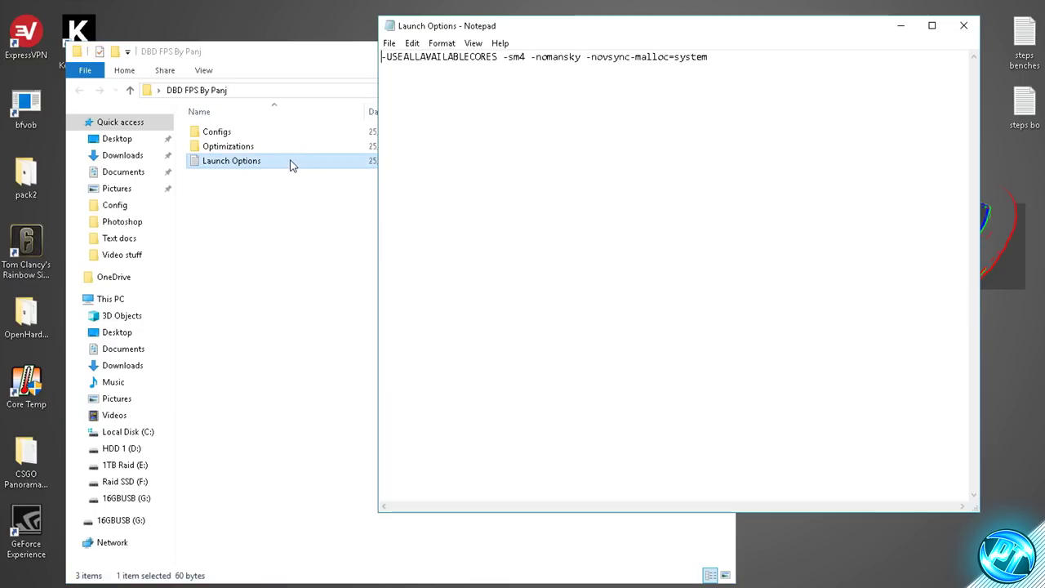
left_click(333, 67)
left_click(650, 52)
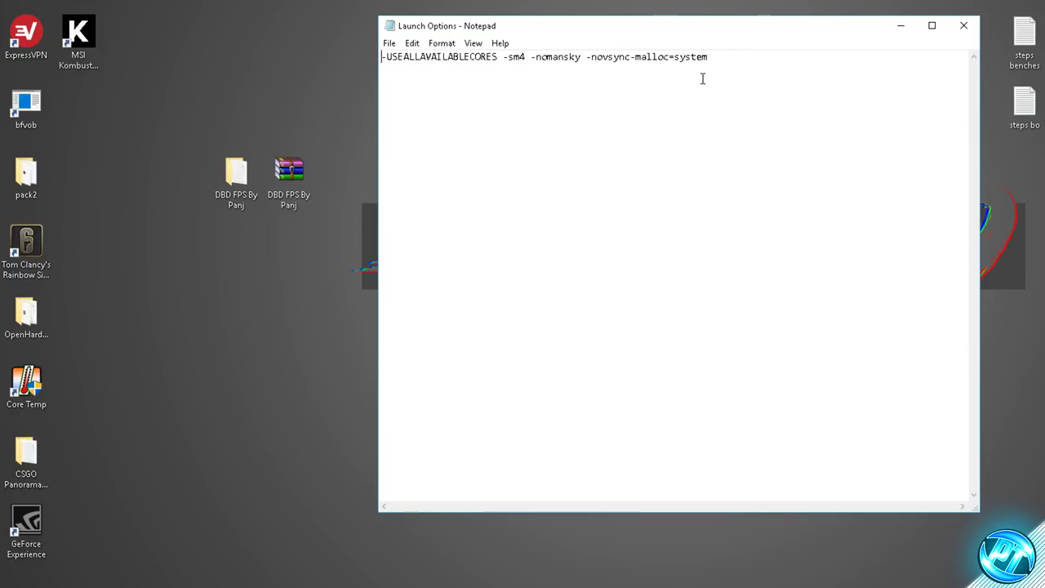
- Copy the full launch options line from the text file and close the file without saving
left_click_drag(642, 57, 709, 58)
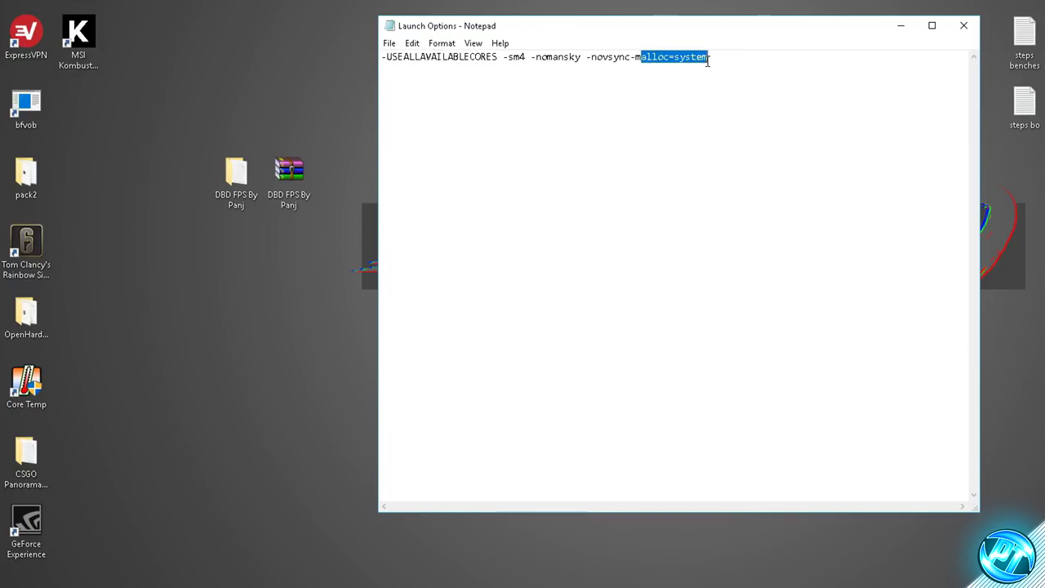
left_click(711, 58)
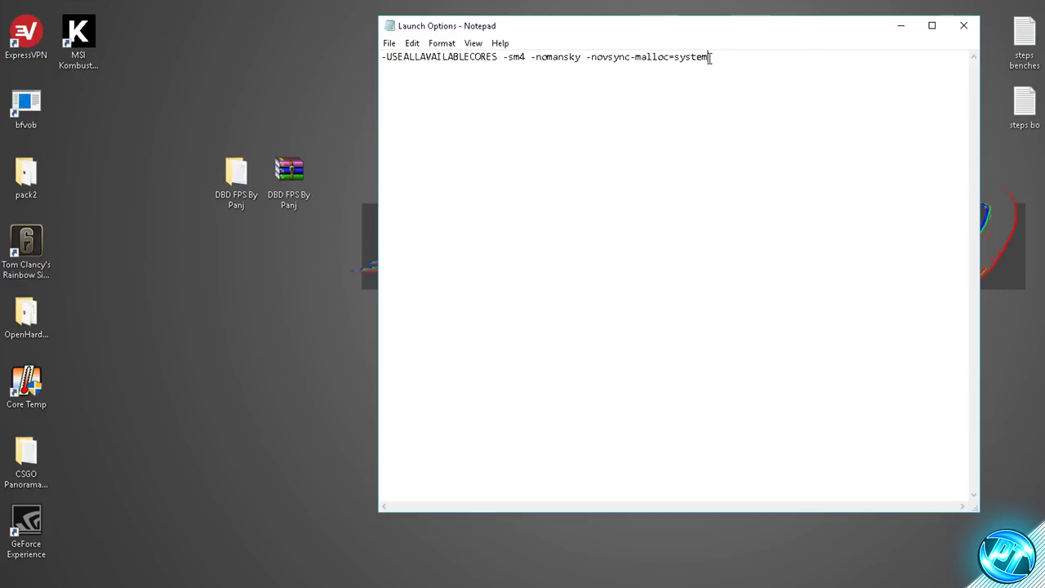
left_click_drag(710, 57, 387, 62)
right_click(412, 54)
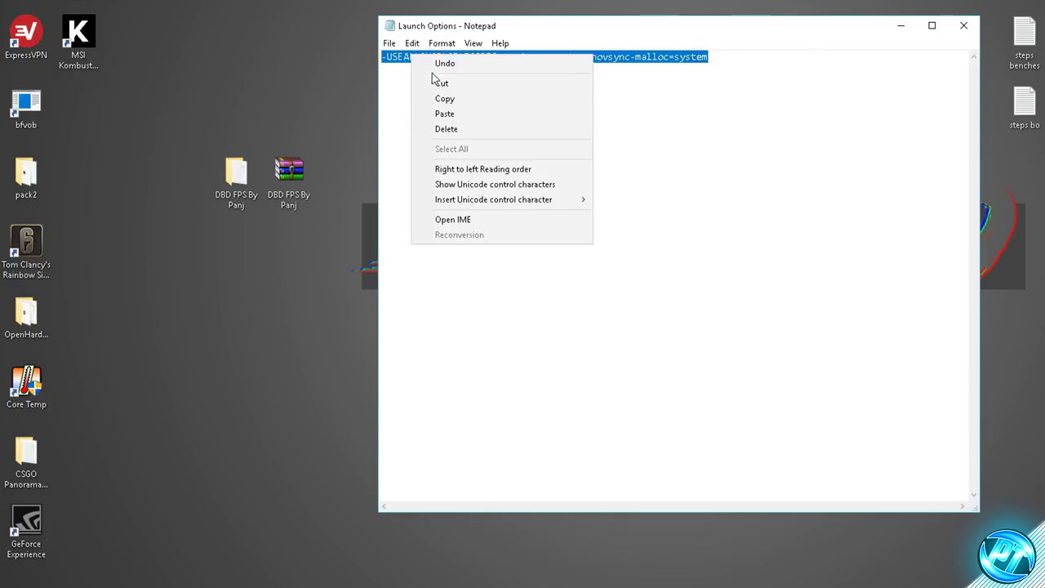
left_click(449, 100)
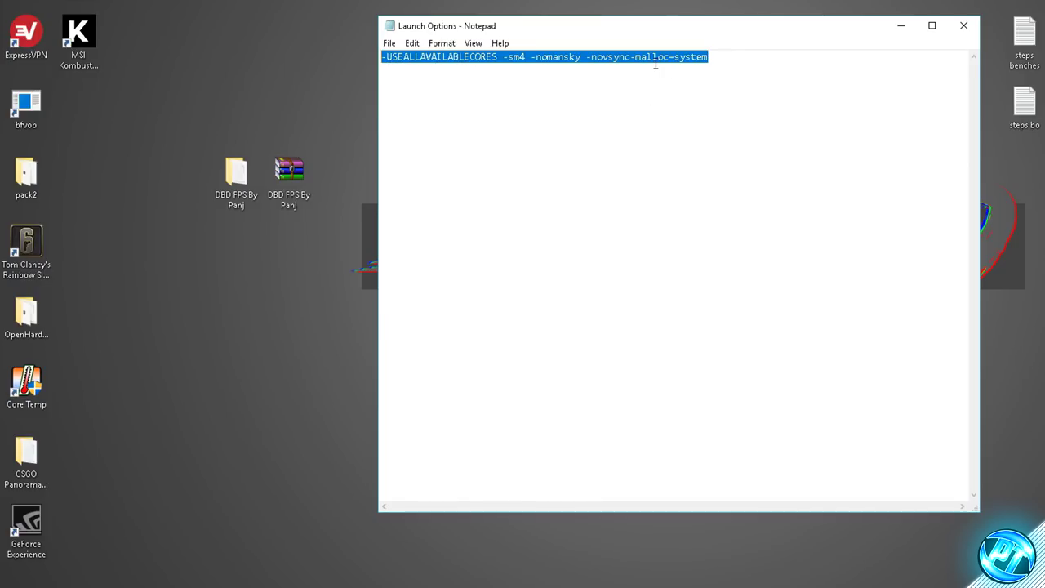
left_click(963, 25)
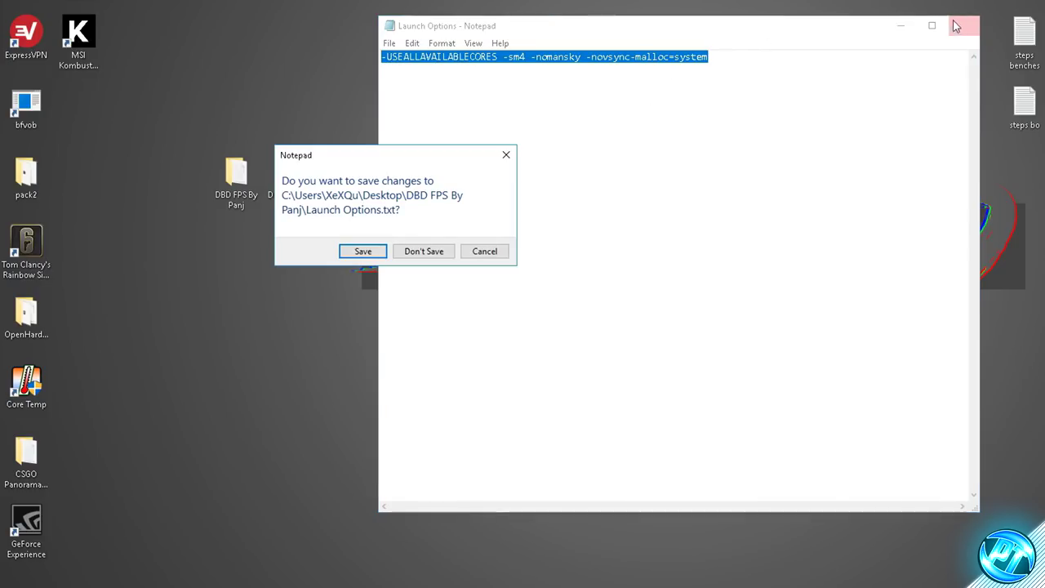
left_click(418, 251)
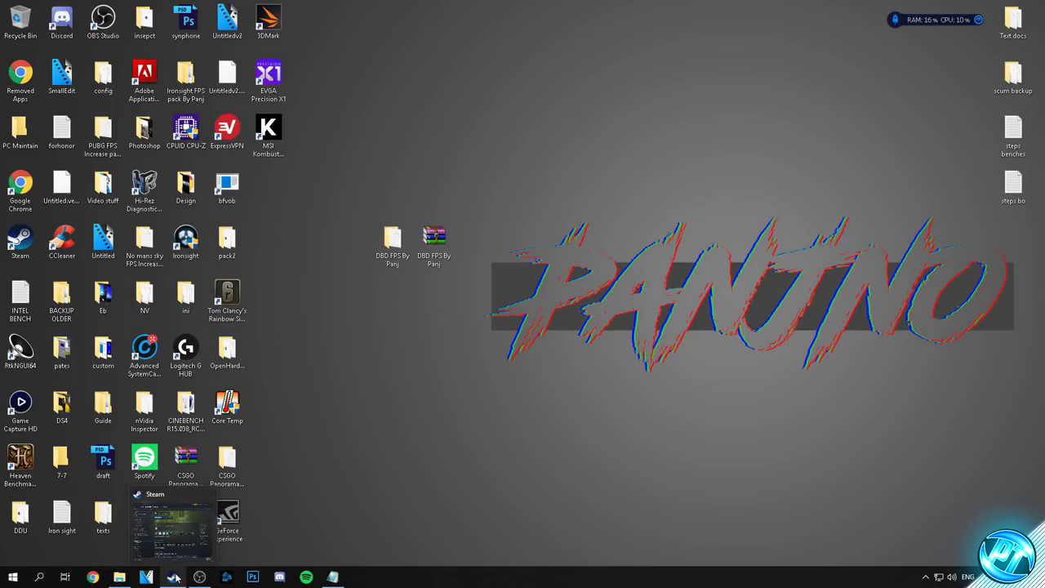
- Switch to Steam and set Dead by Daylight's launch options to the copied -USEALLAVAILABLECORES -sm4 -nomansky -novsync-malloc=system line
left_click(176, 576)
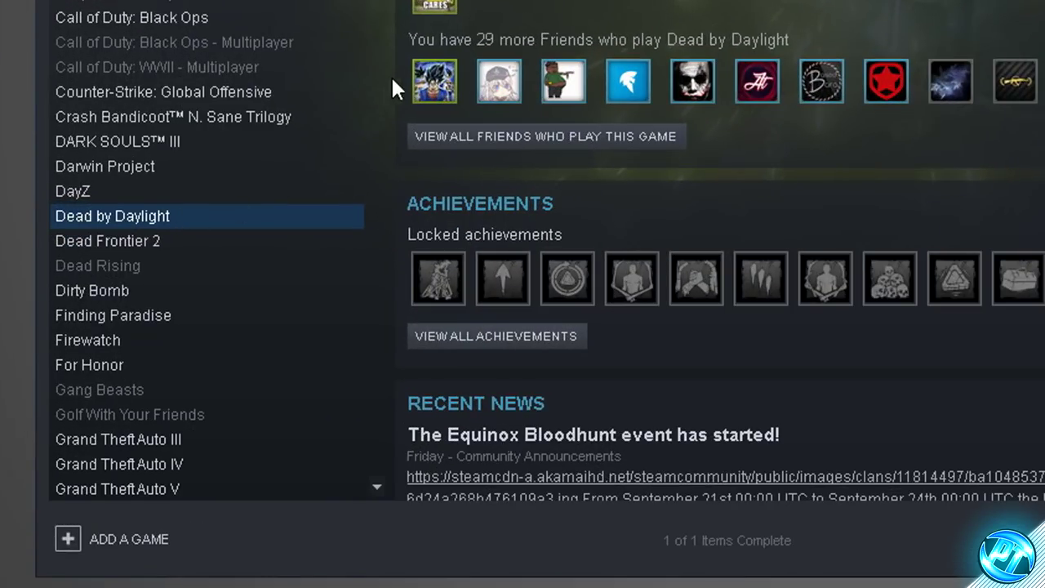
right_click(154, 216)
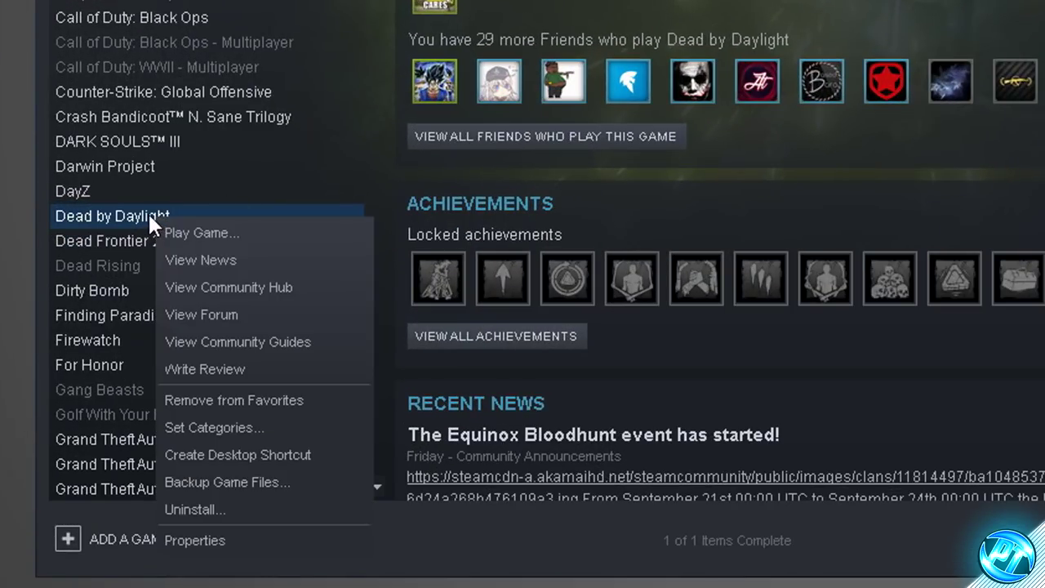
left_click(237, 539)
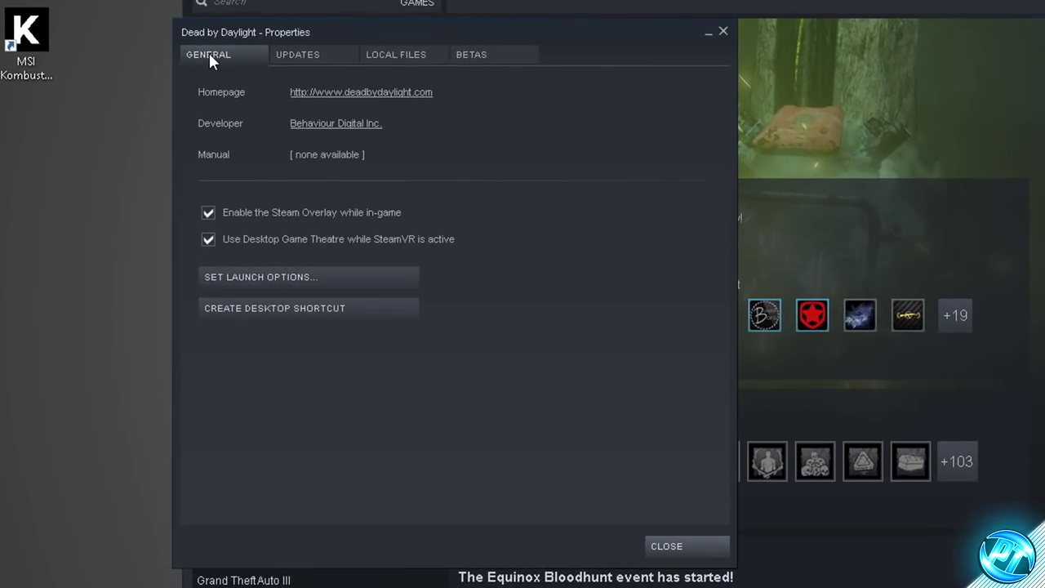
left_click(274, 276)
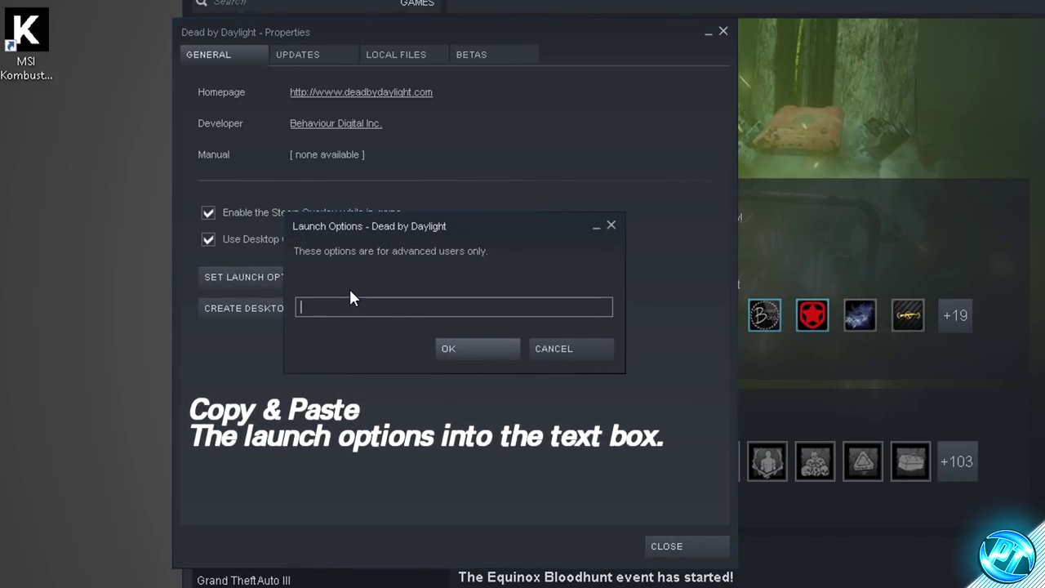
right_click(350, 302)
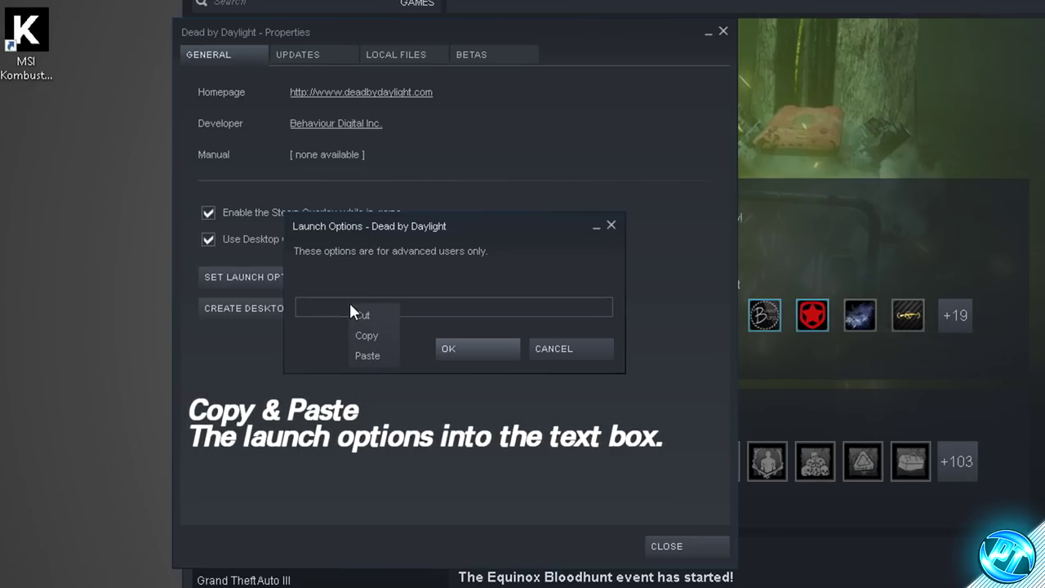
left_click(364, 354)
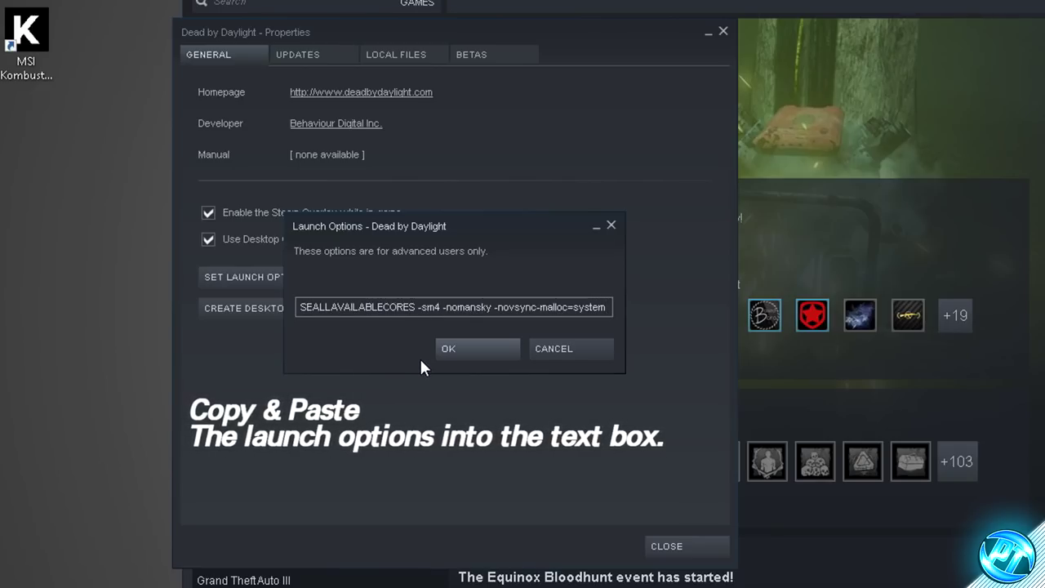
left_click(462, 348)
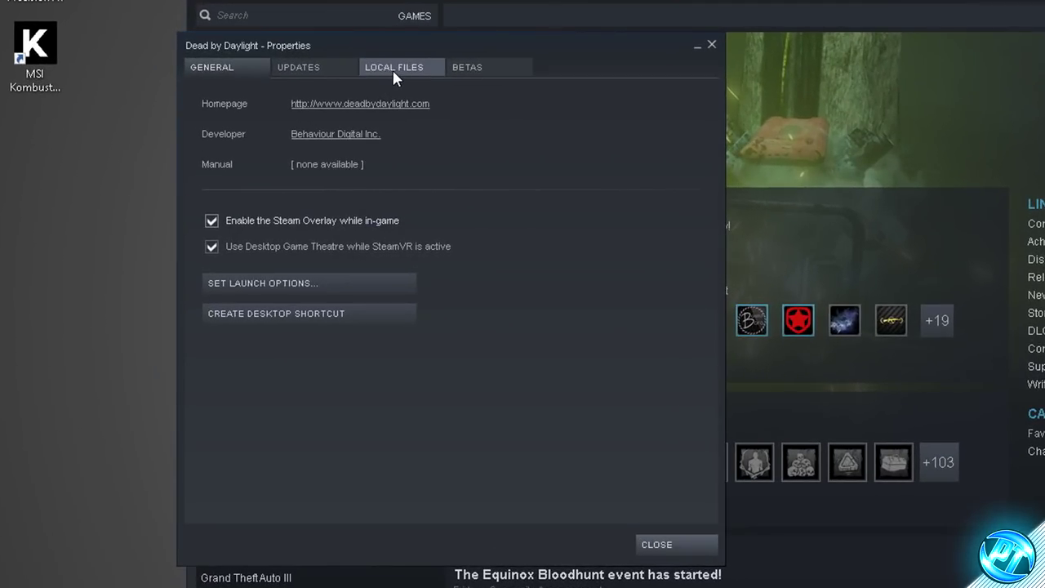
- Browse Dead by Daylight's local files and disable full-screen optimisations in the DeadByDaylight application's compatibility properties
left_click(416, 69)
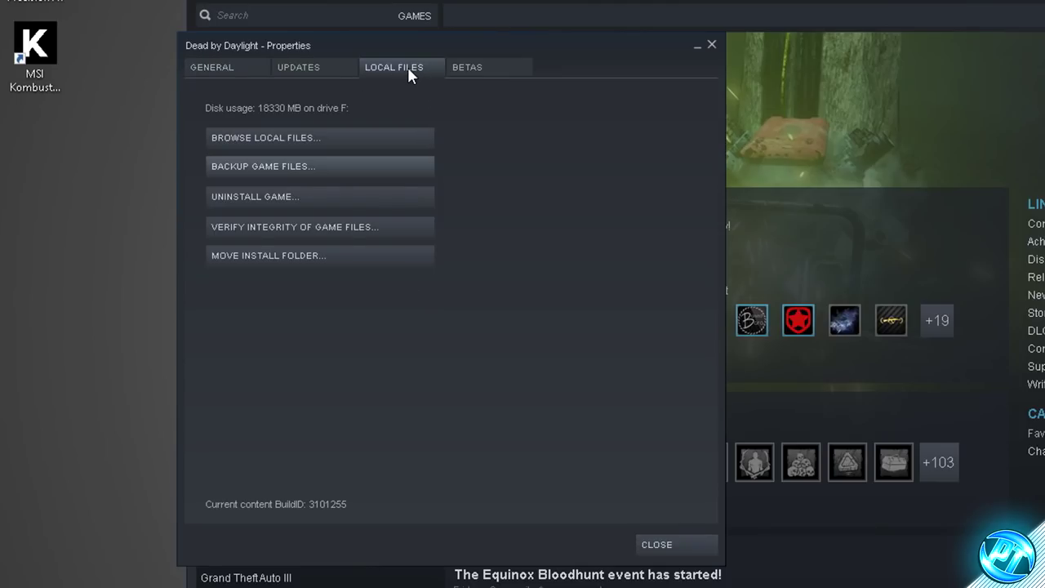
left_click(311, 137)
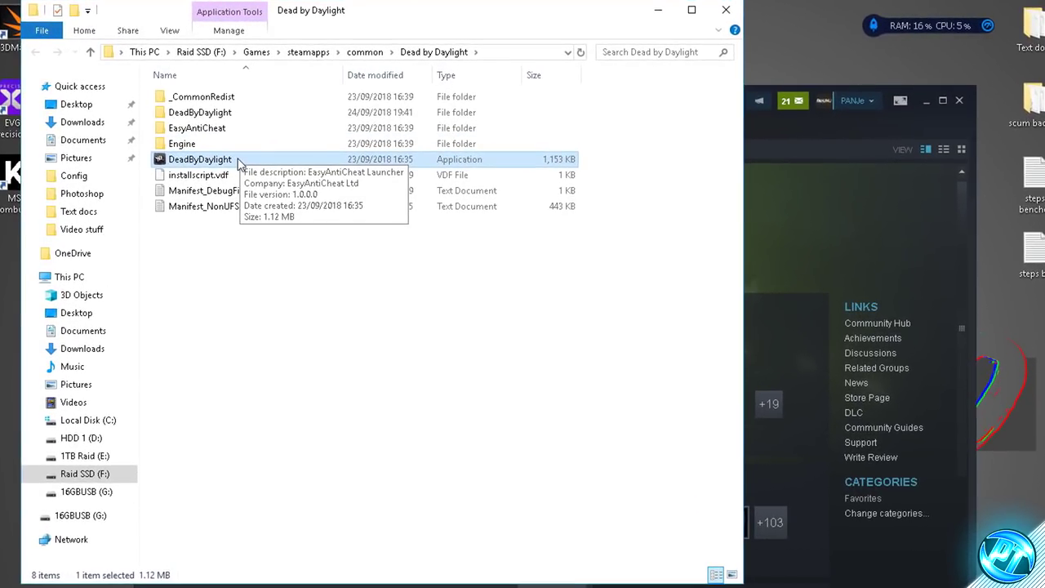
right_click(408, 120)
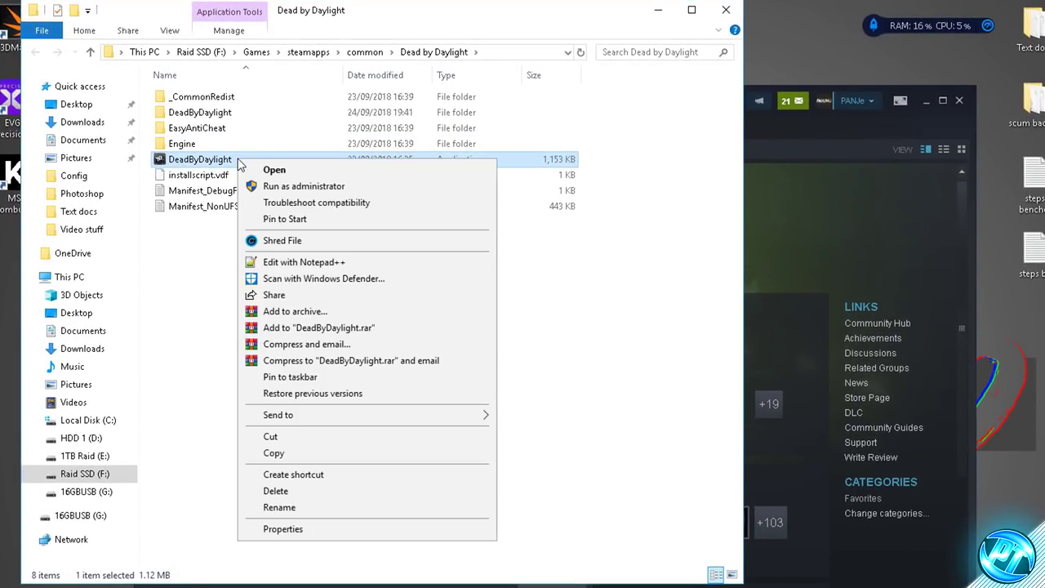
left_click(282, 529)
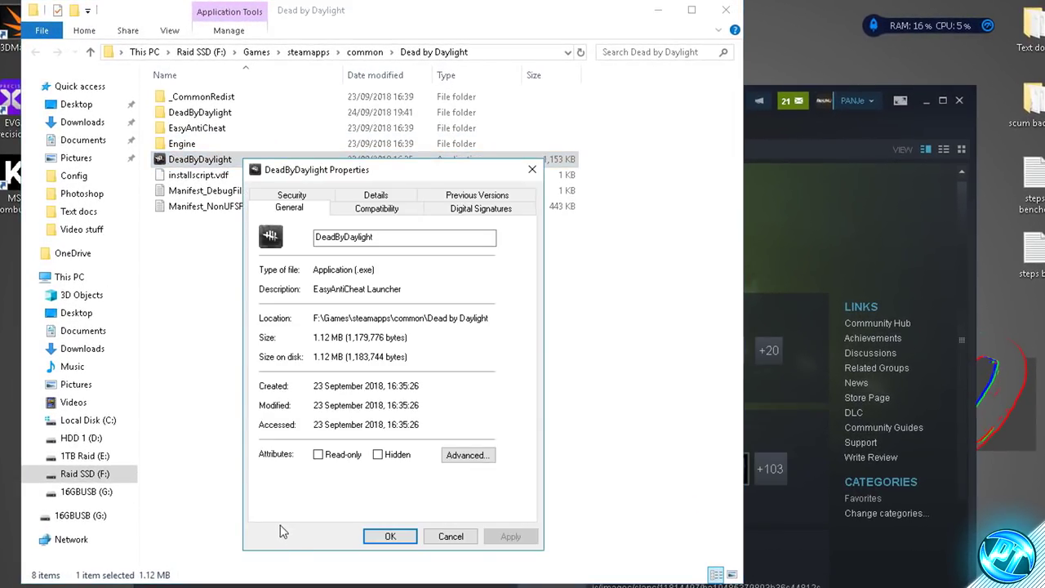
left_click(378, 212)
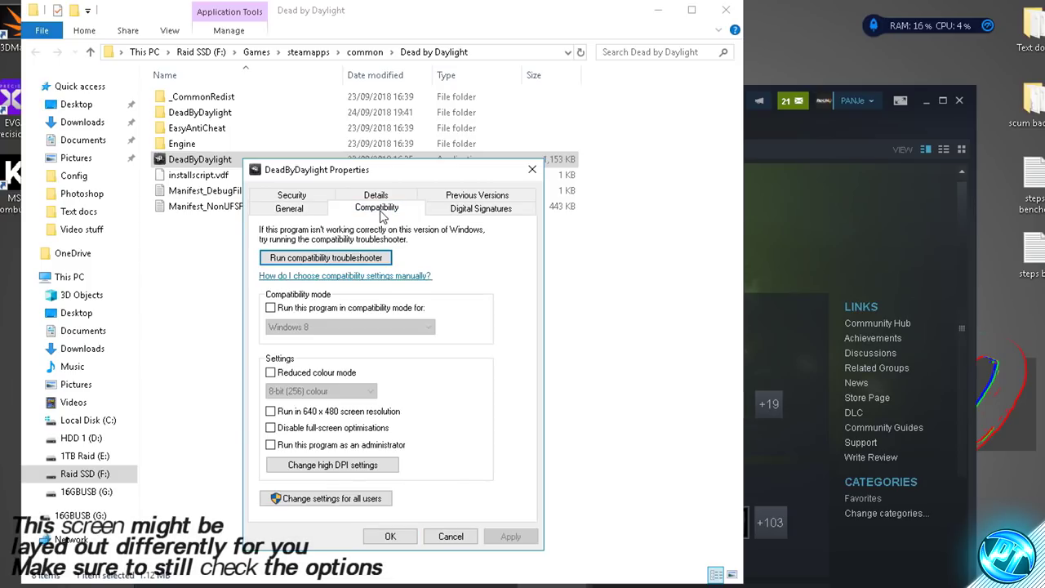
left_click(289, 430)
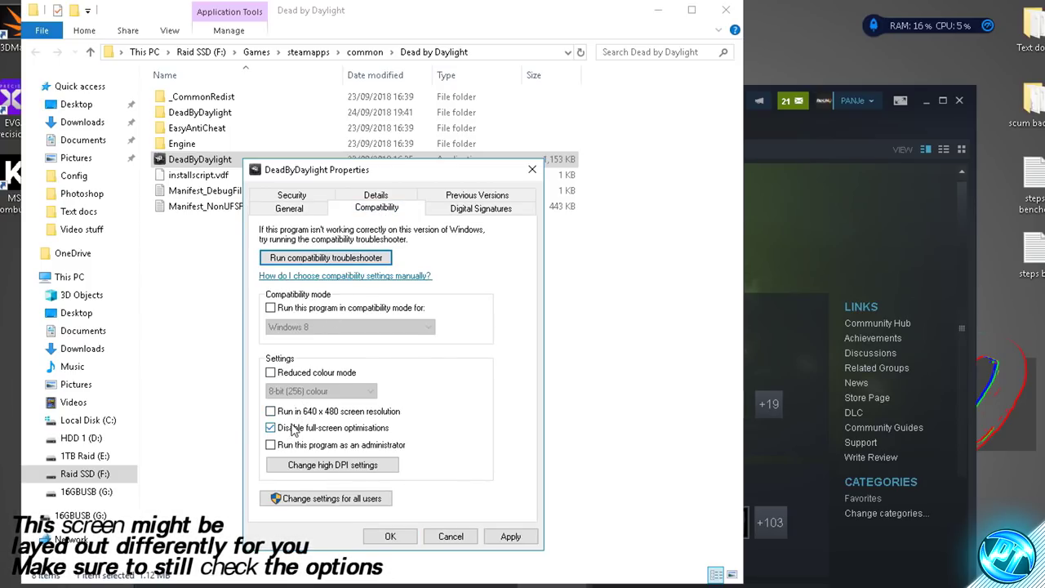
- Override the application's high DPI scaling behaviour with scaling performed by Application, and apply the compatibility settings
left_click(365, 468)
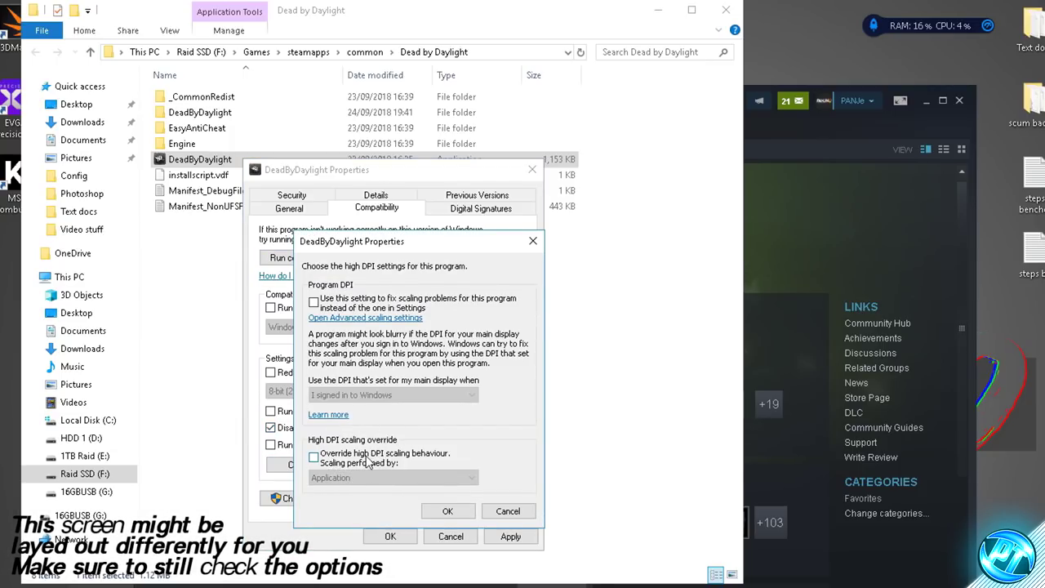
left_click(316, 458)
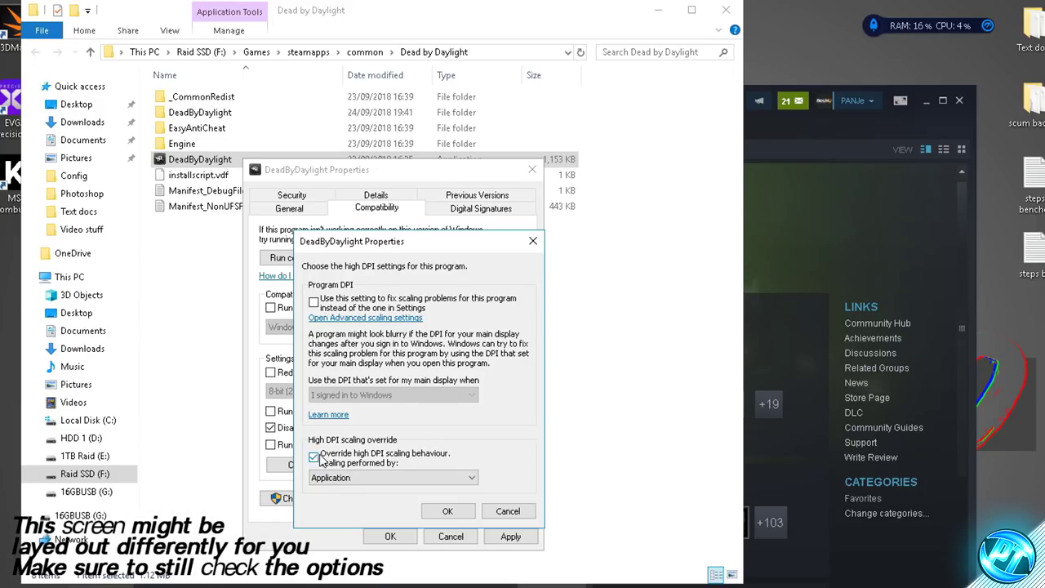
left_click(449, 511)
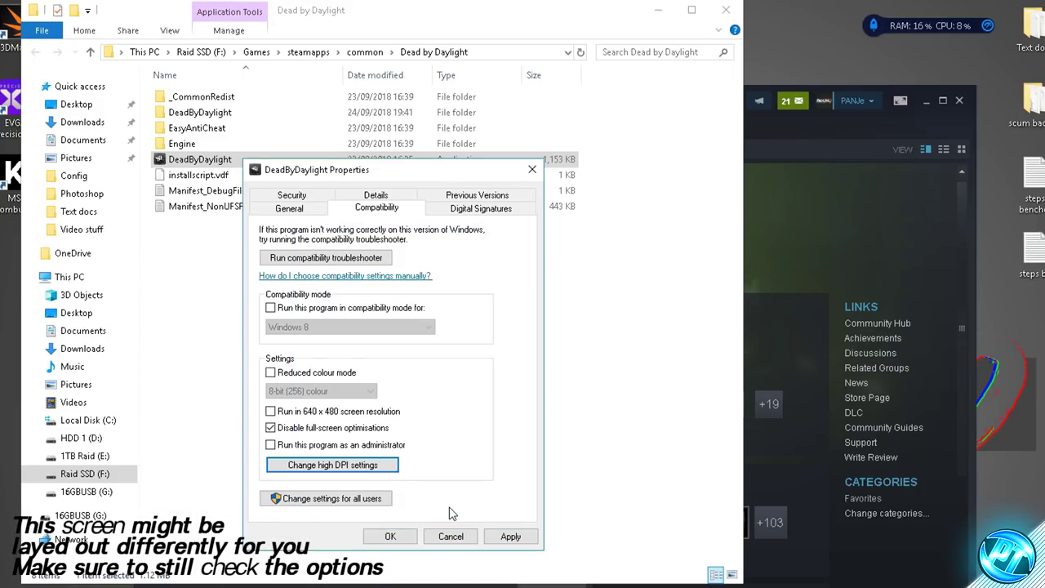
left_click(510, 537)
left_click(400, 540)
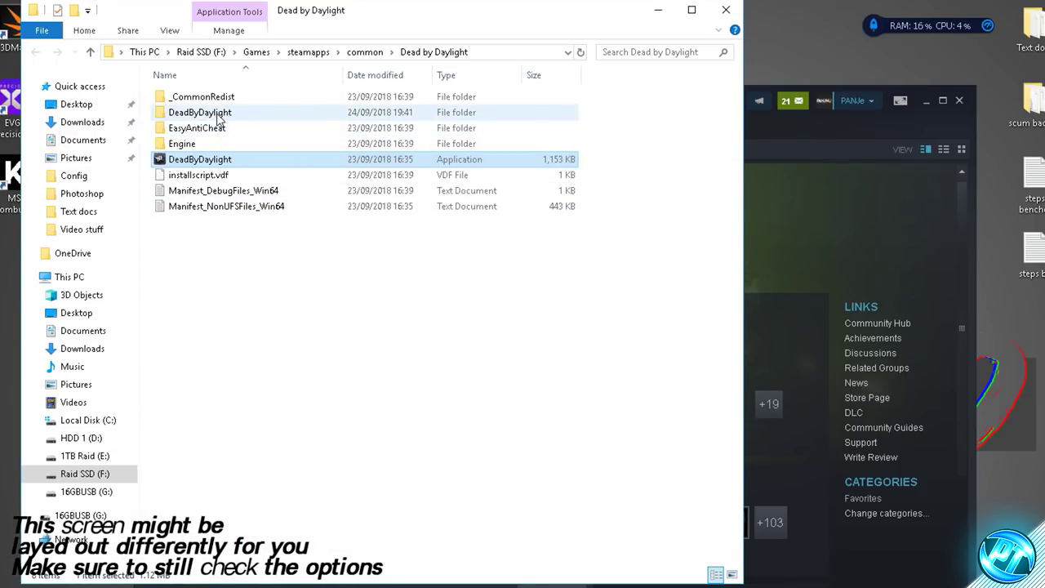
- Browse to the game's DeadByDaylight\Binaries\Win64 folder and disable full-screen optimisations in the DeadByDaylight-Win64-Shipping application's compatibility properties
double_click(214, 114)
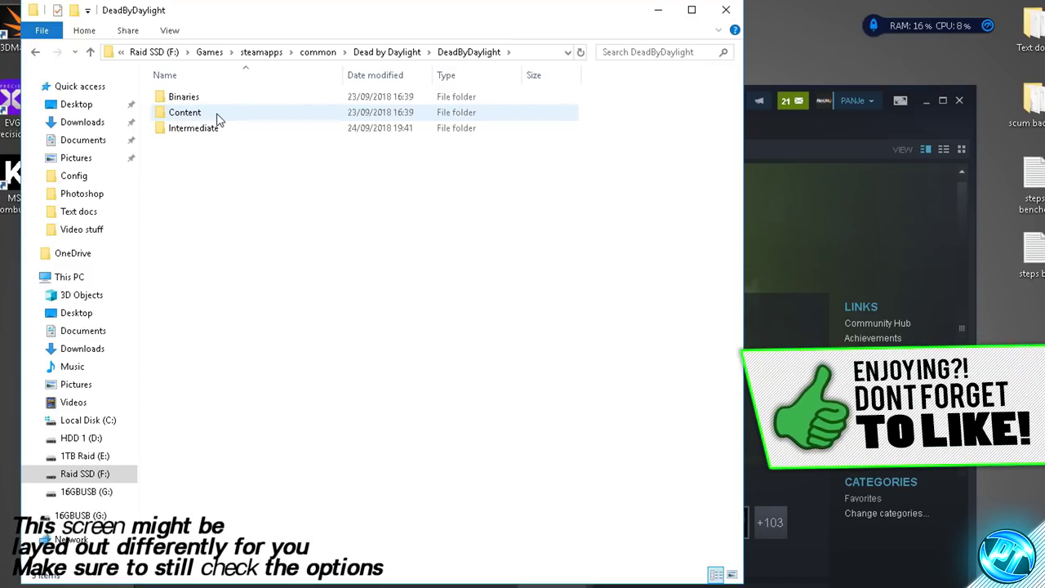
double_click(185, 97)
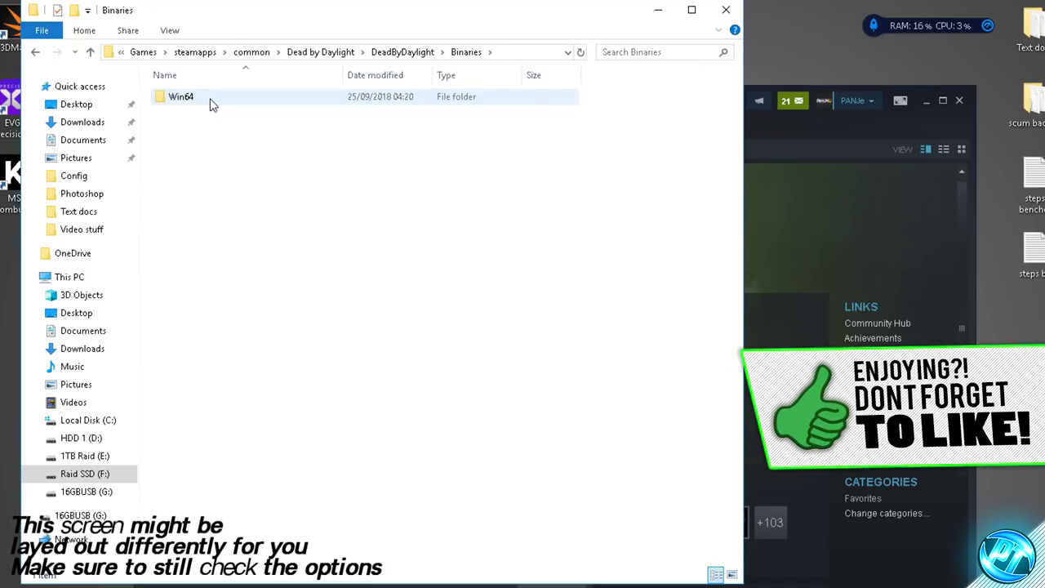
double_click(210, 103)
right_click(216, 102)
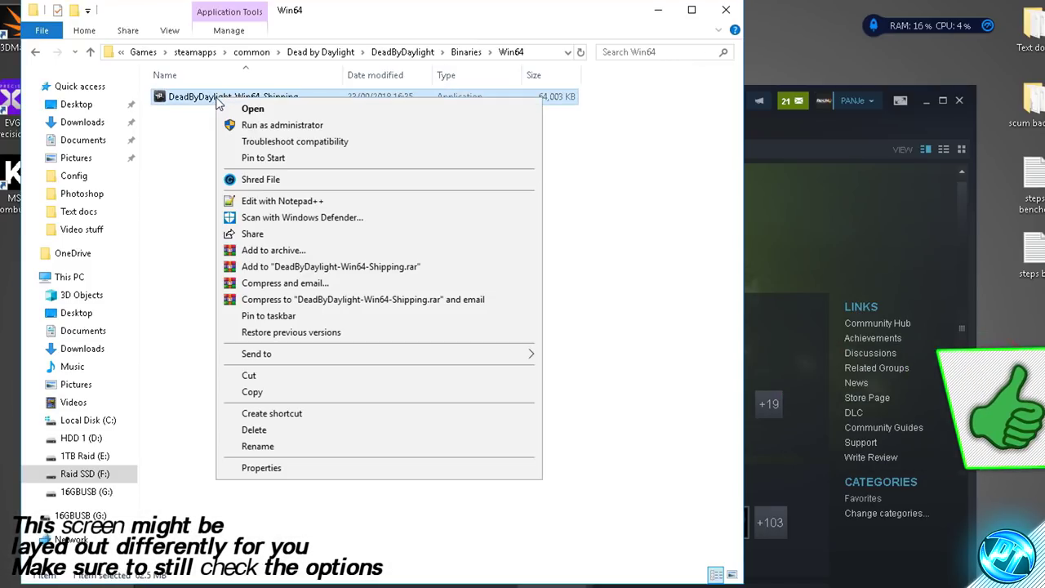
key("Escape")
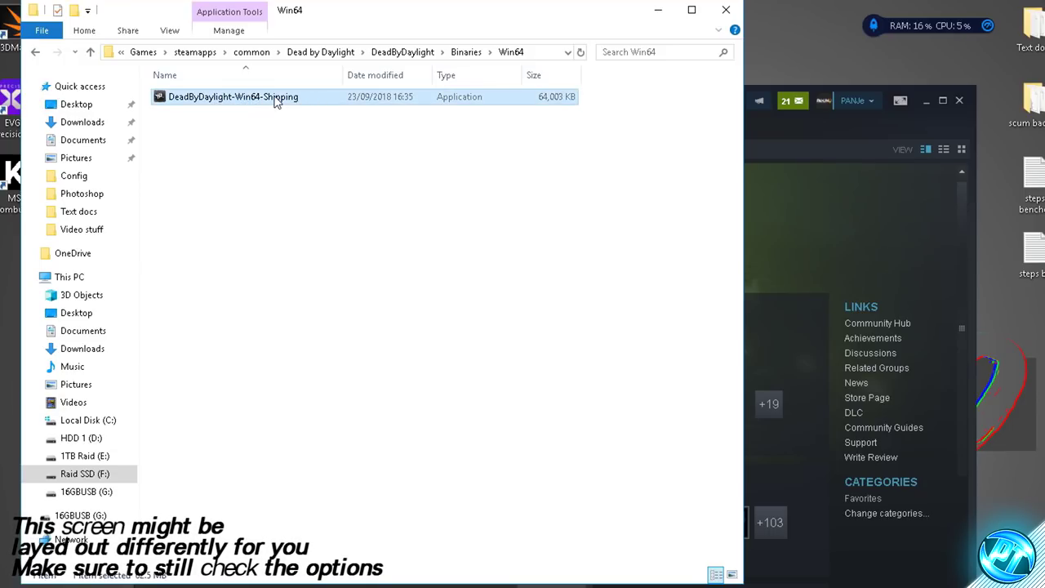
right_click(285, 102)
left_click(346, 468)
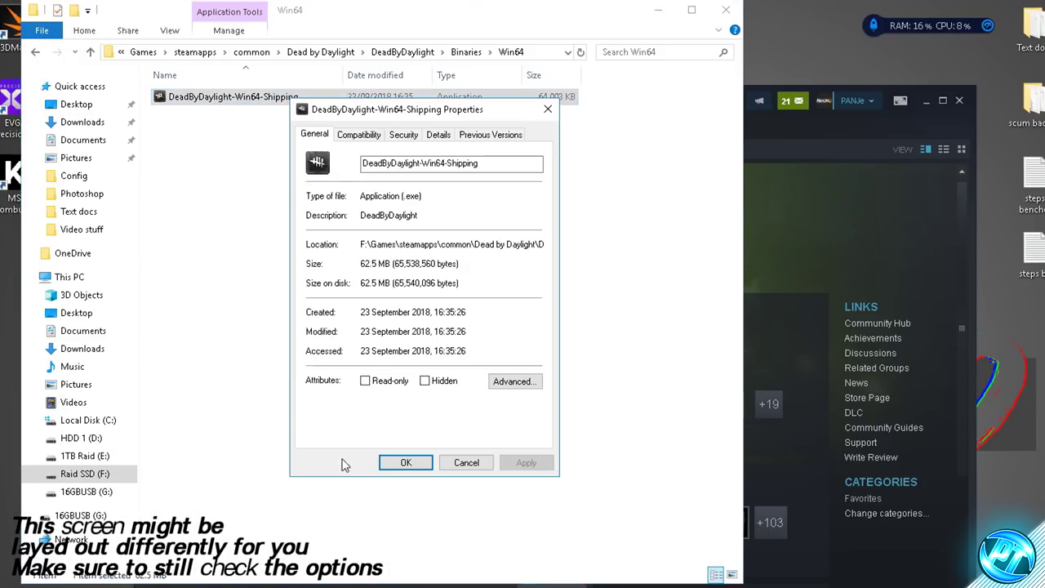
left_click(359, 135)
left_click(354, 357)
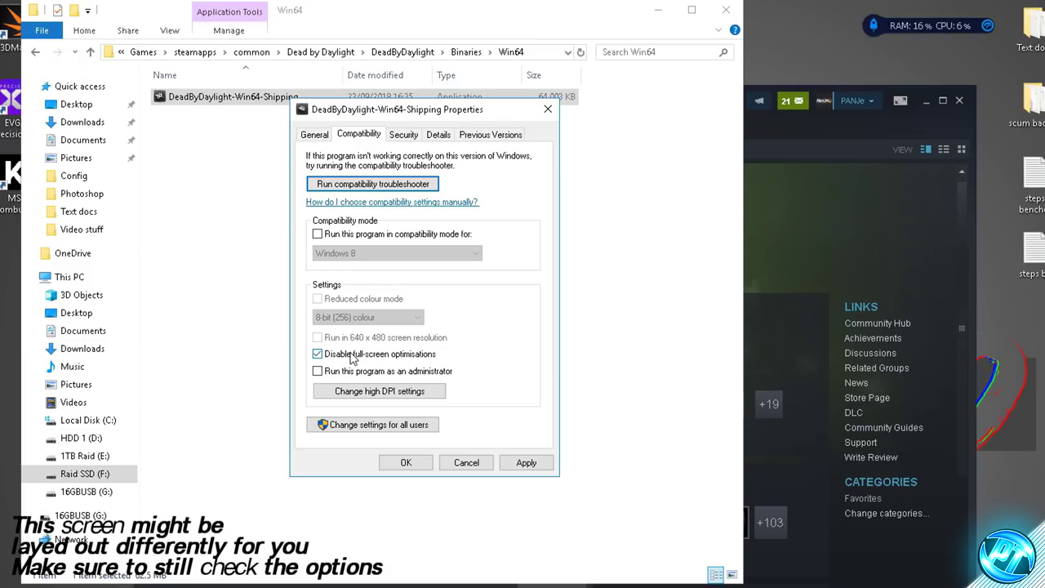
- Override the Win64-Shipping application's high DPI scaling behaviour with scaling performed by Application, and apply the compatibility settings
left_click(376, 393)
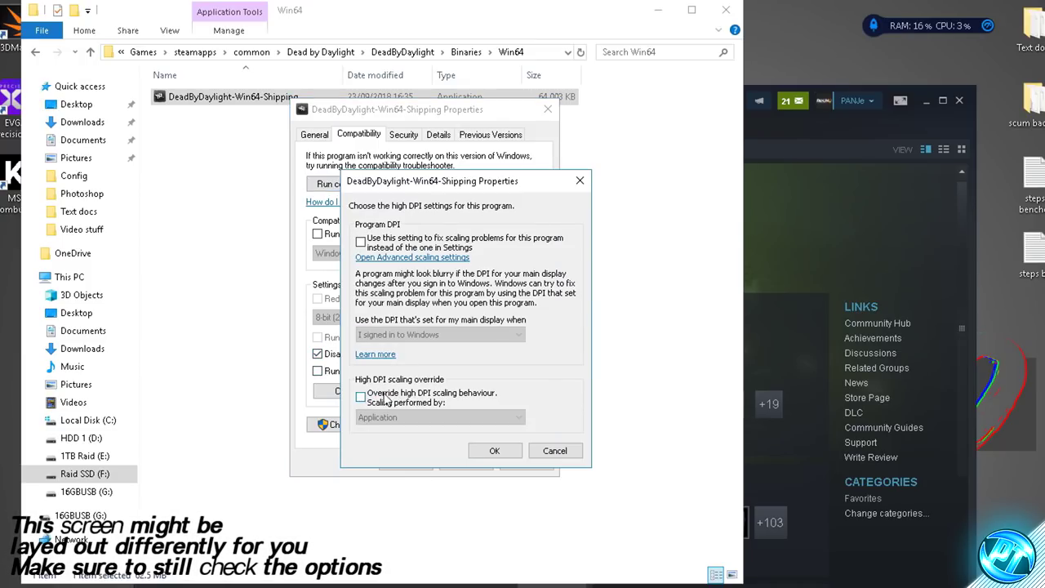
left_click(377, 401)
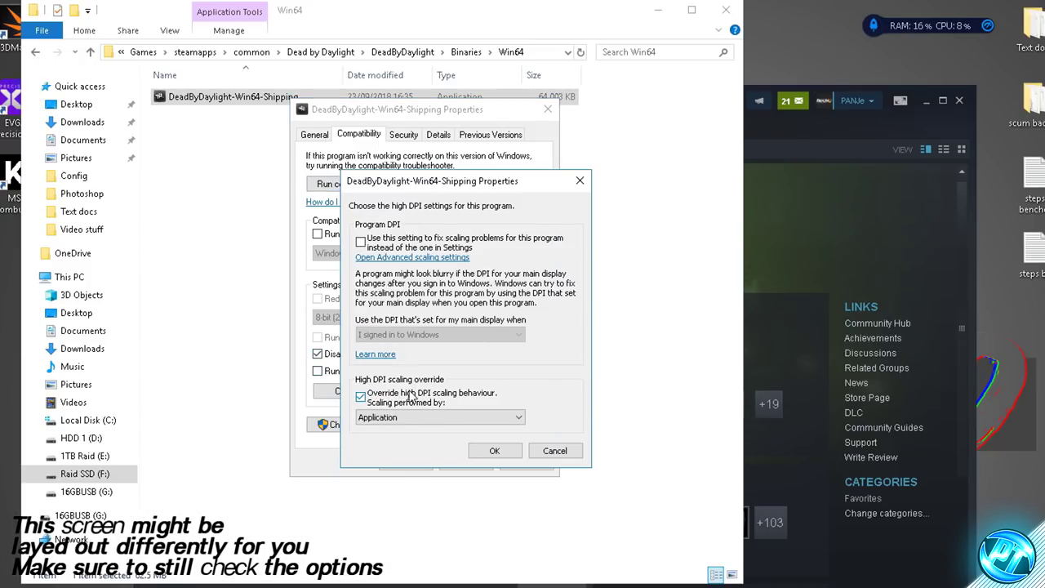
left_click(494, 451)
left_click(521, 464)
left_click(402, 463)
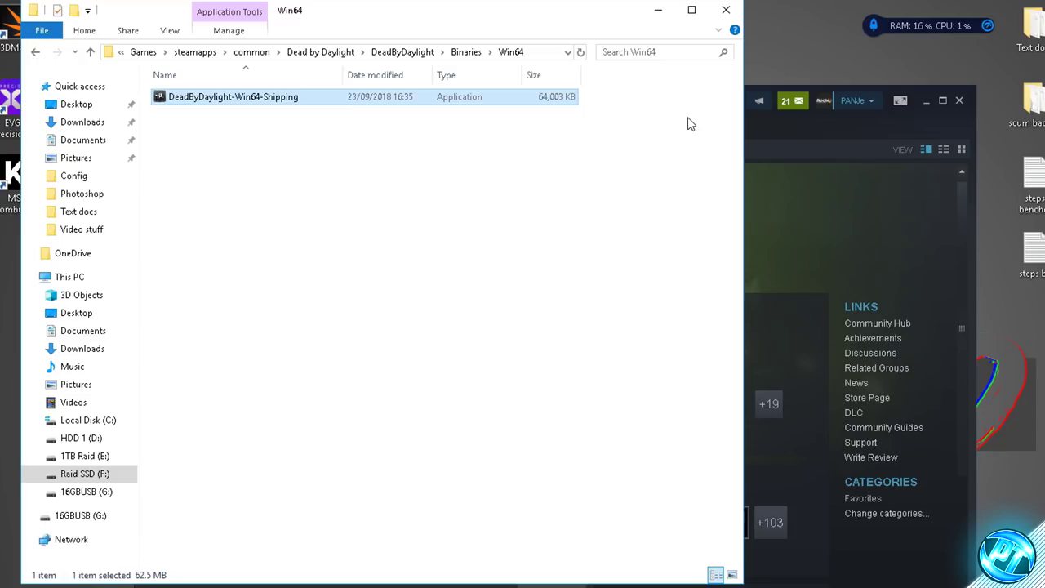
- Close the Win64 folder window and the game's Steam properties, and minimise Steam
left_click(730, 12)
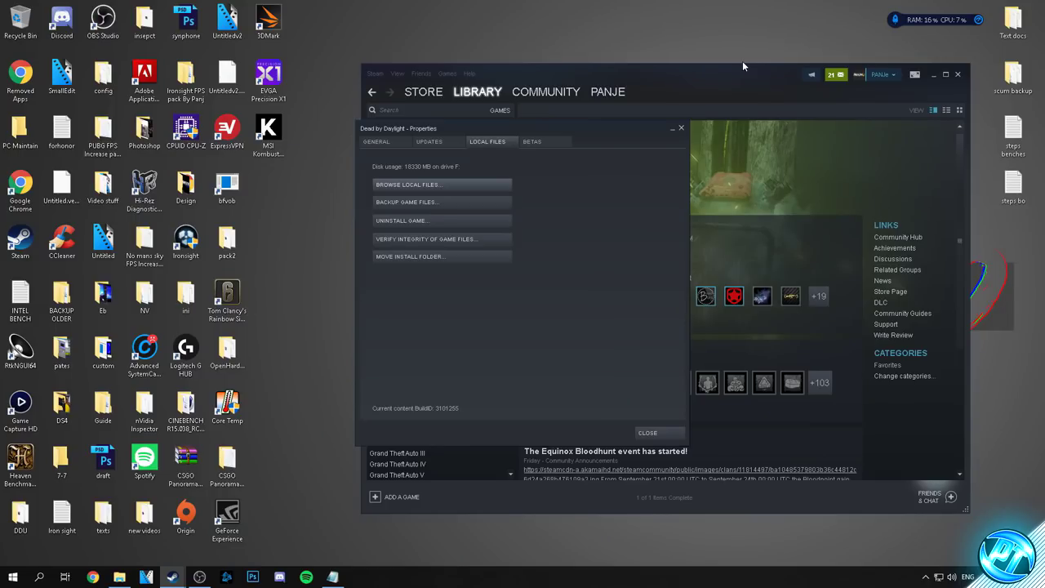
left_click(657, 433)
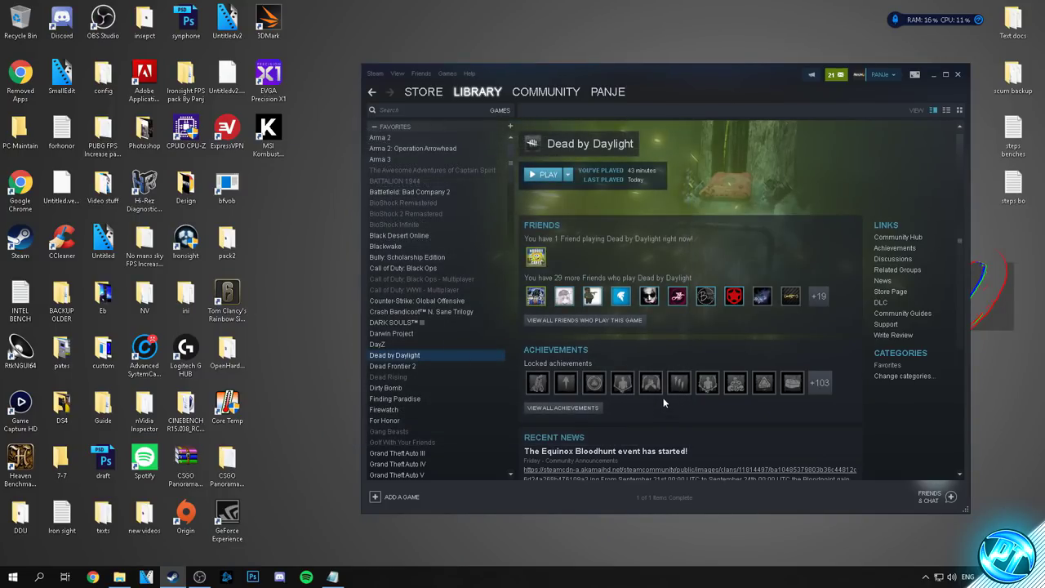
left_click(934, 75)
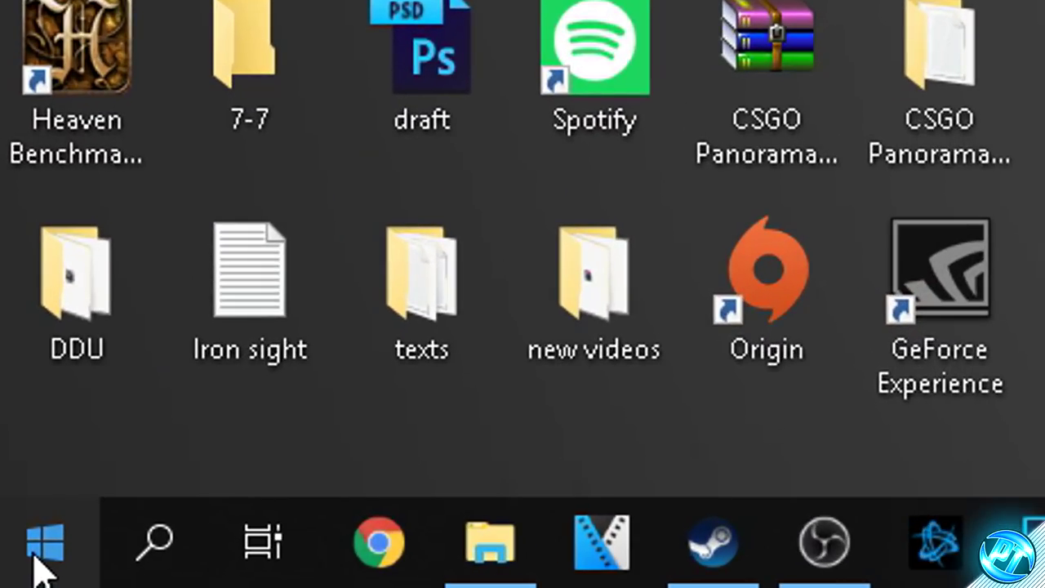
- Open %appdata% from the Windows search and browse to AppData\Local\DeadByDaylight\Saved\Config\WindowsNoEditor
left_click(41, 568)
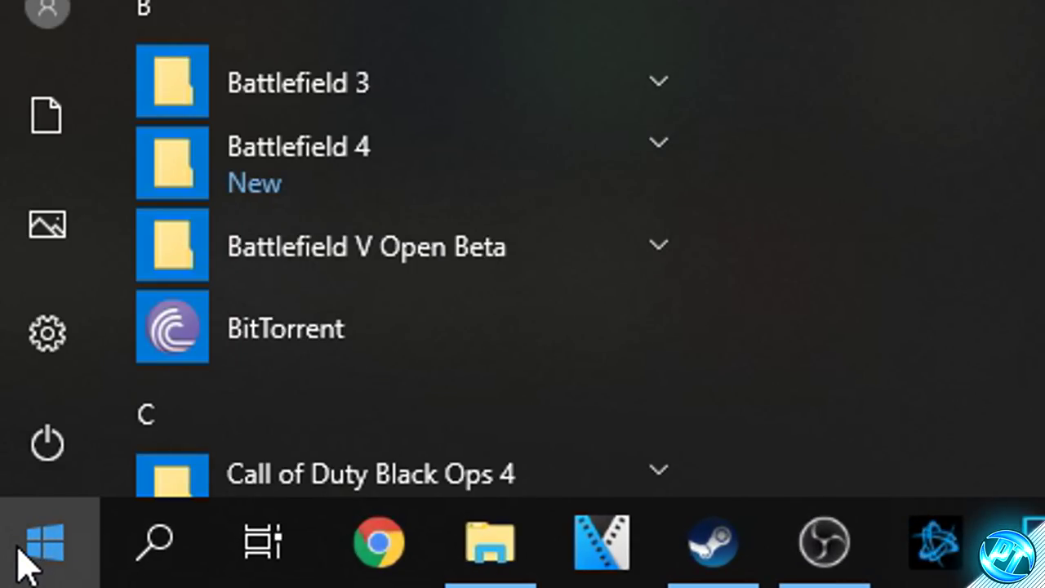
type("%appdata%")
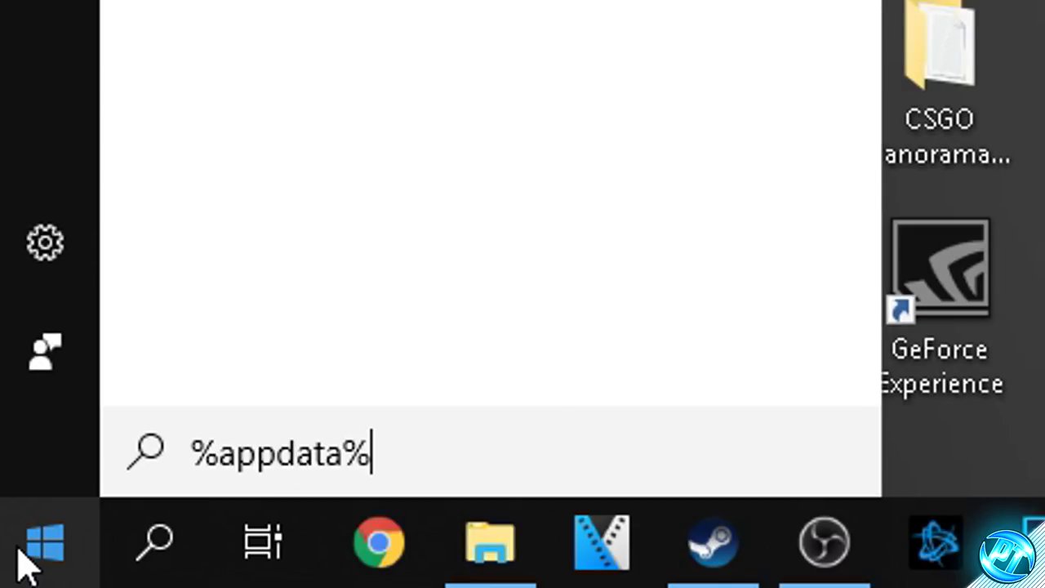
key("Return")
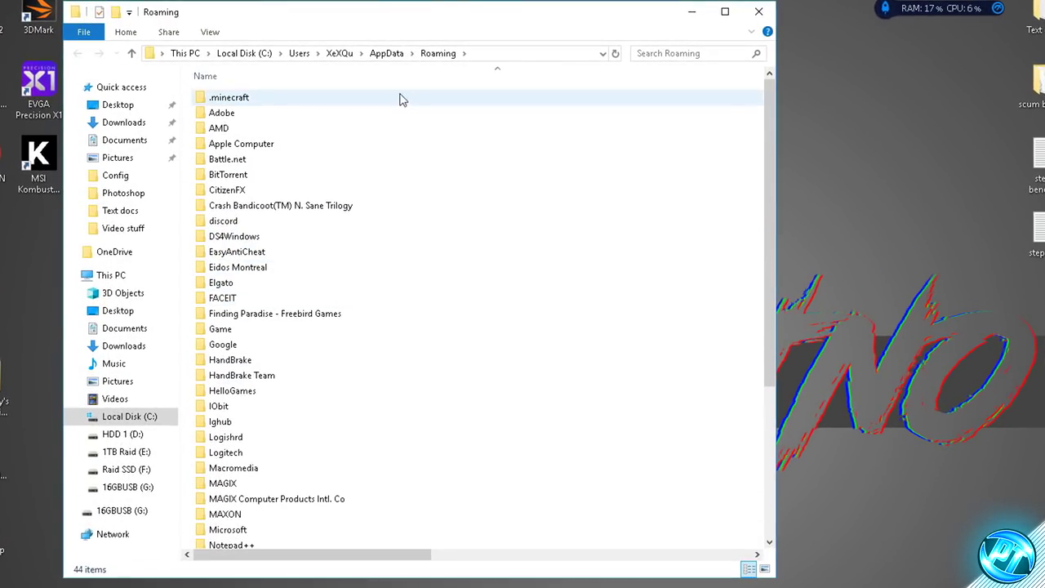
left_click(387, 54)
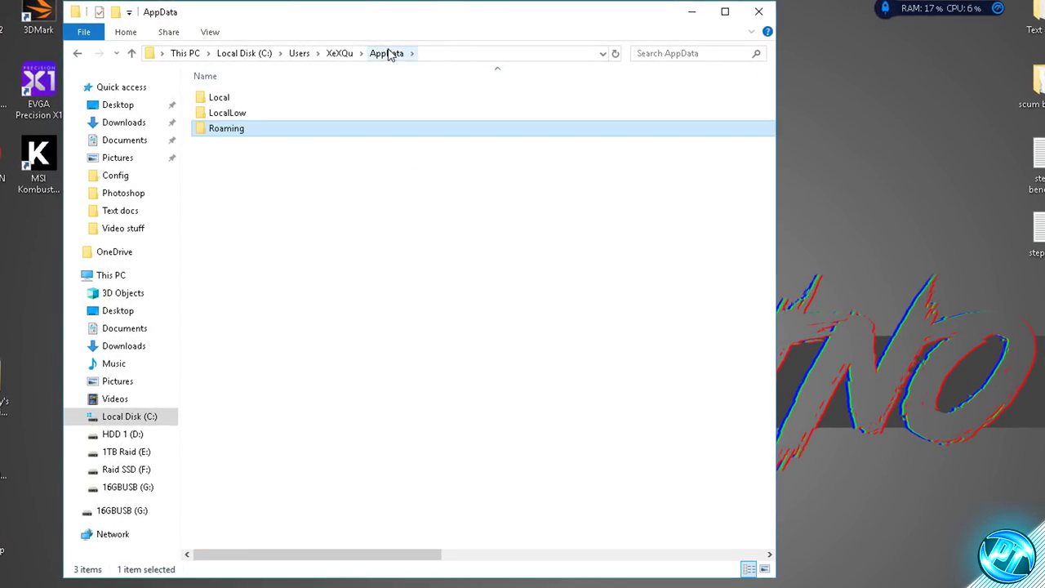
double_click(255, 99)
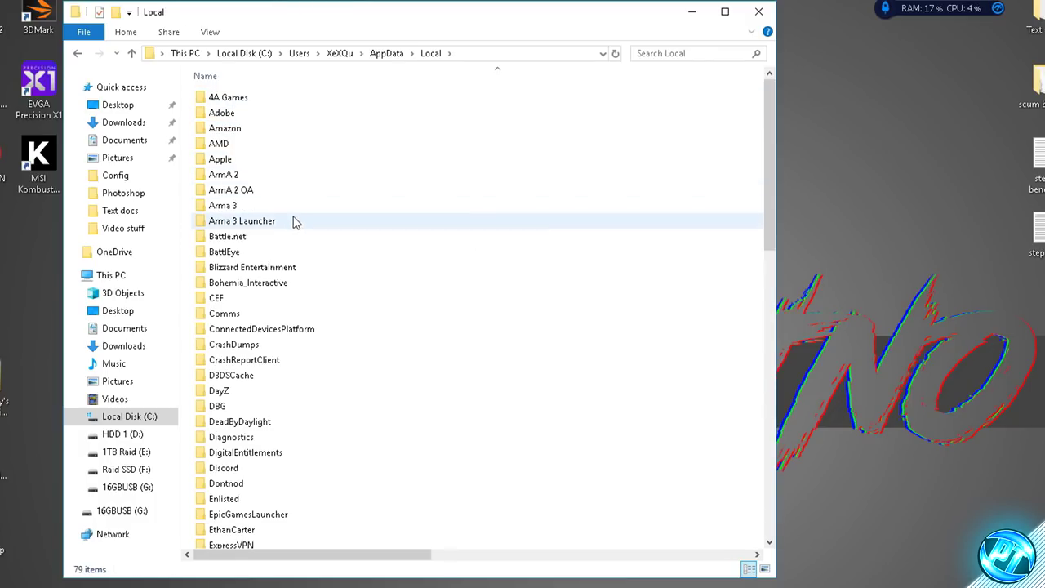
double_click(240, 421)
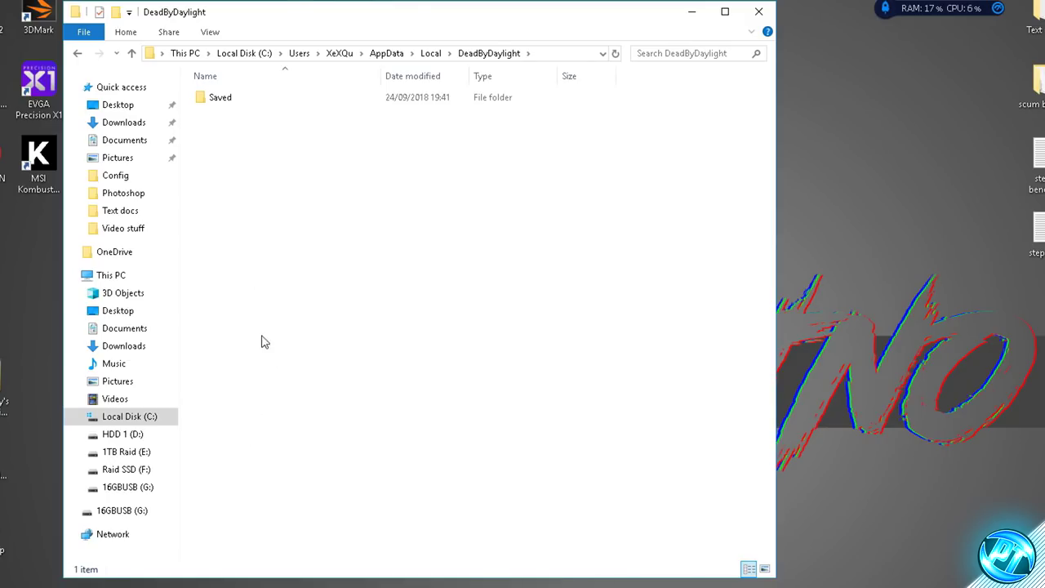
double_click(250, 99)
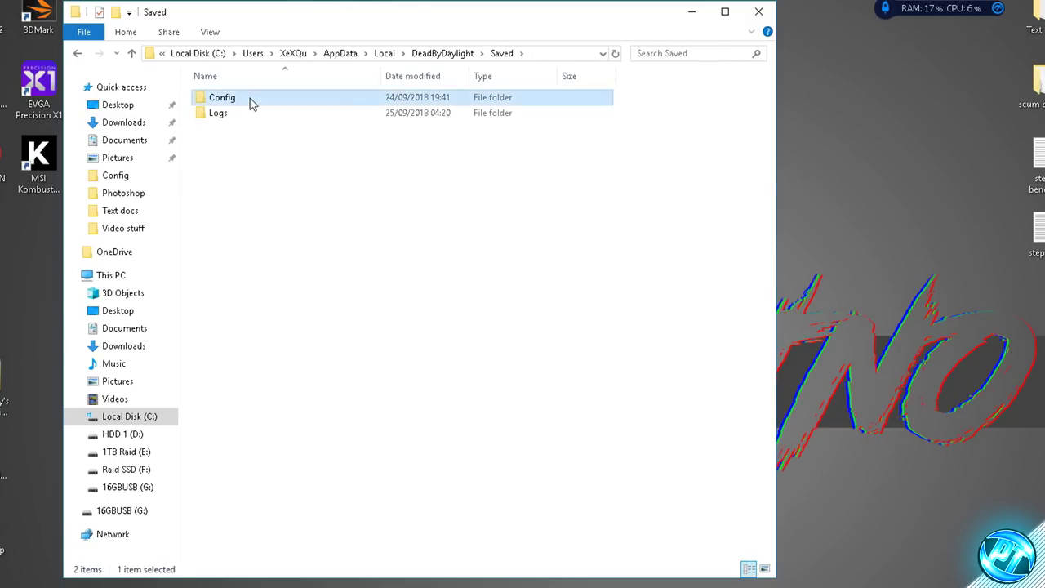
double_click(250, 100)
double_click(252, 101)
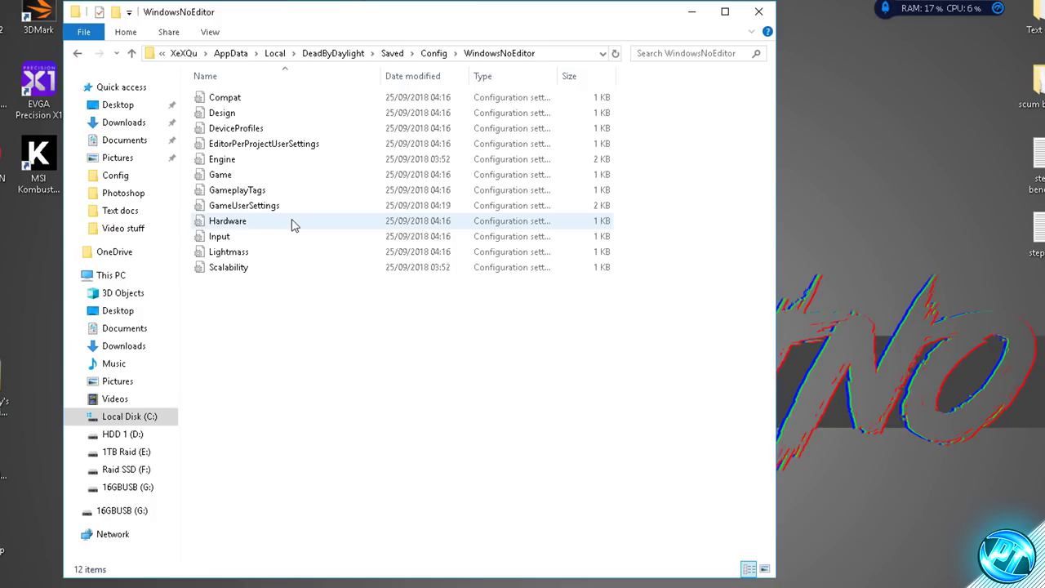
- Arrange the WindowsNoEditor window beside the DBD FPS By Panj folder window, and open the pack's Configs folder
left_click_drag(295, 310, 252, 157)
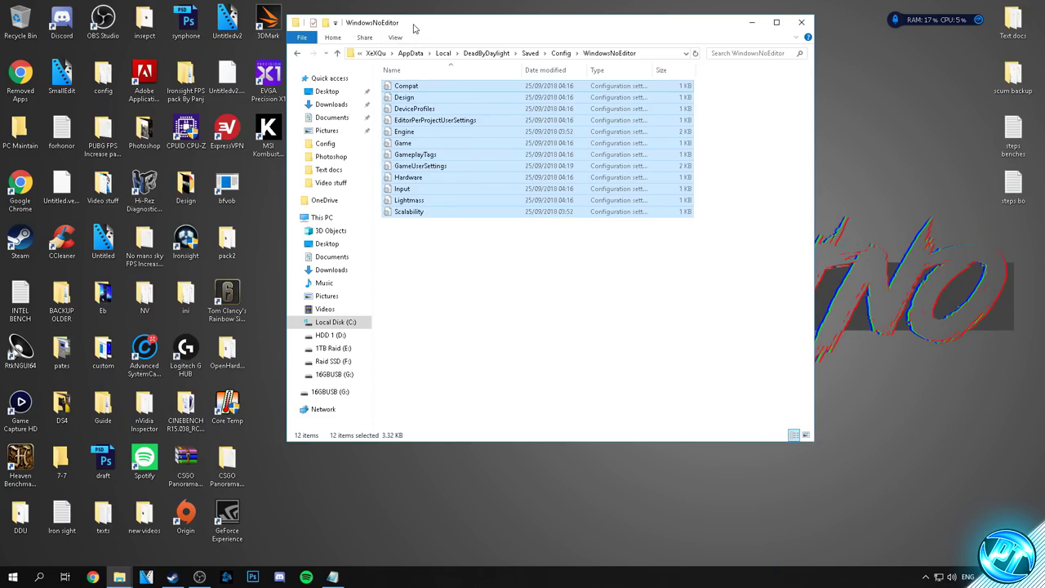
left_click_drag(414, 29, 641, 121)
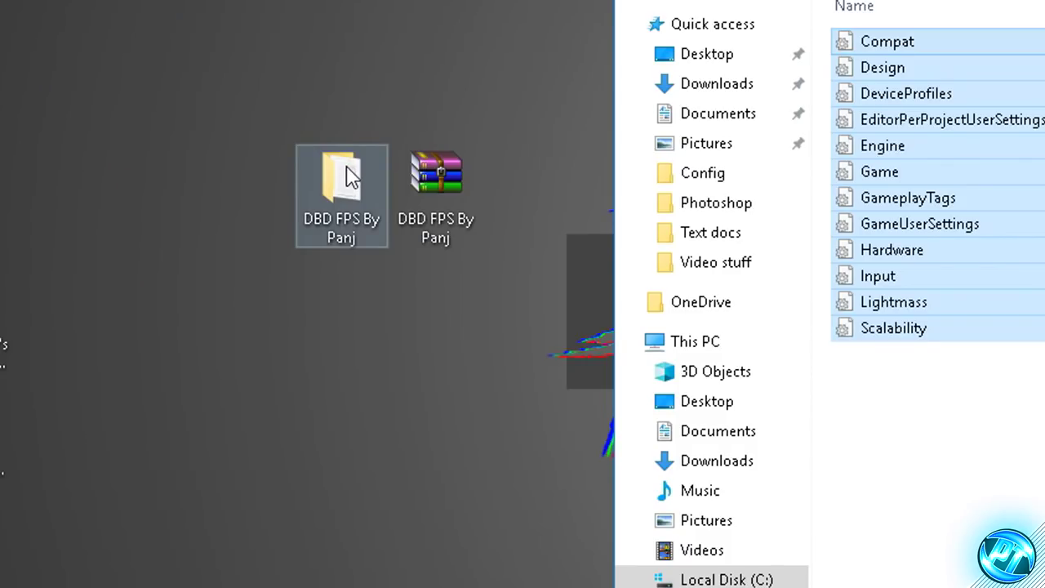
double_click(394, 237)
left_click_drag(485, 145, 242, 124)
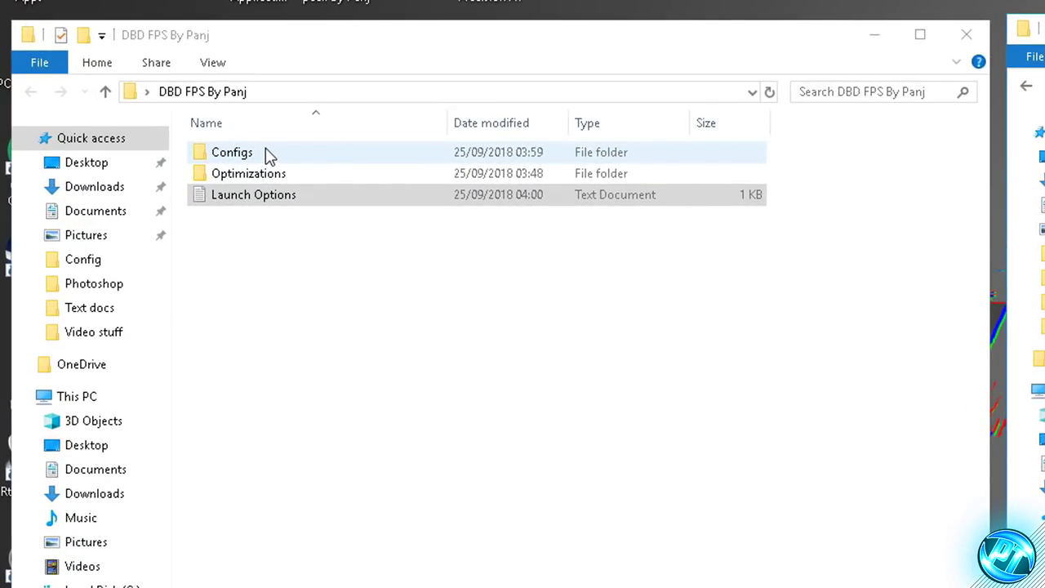
double_click(269, 156)
- Move the Engine, GameUserSettings and Scalability files from Configs into WindowsNoEditor, replacing the files in the destination
left_click(263, 155)
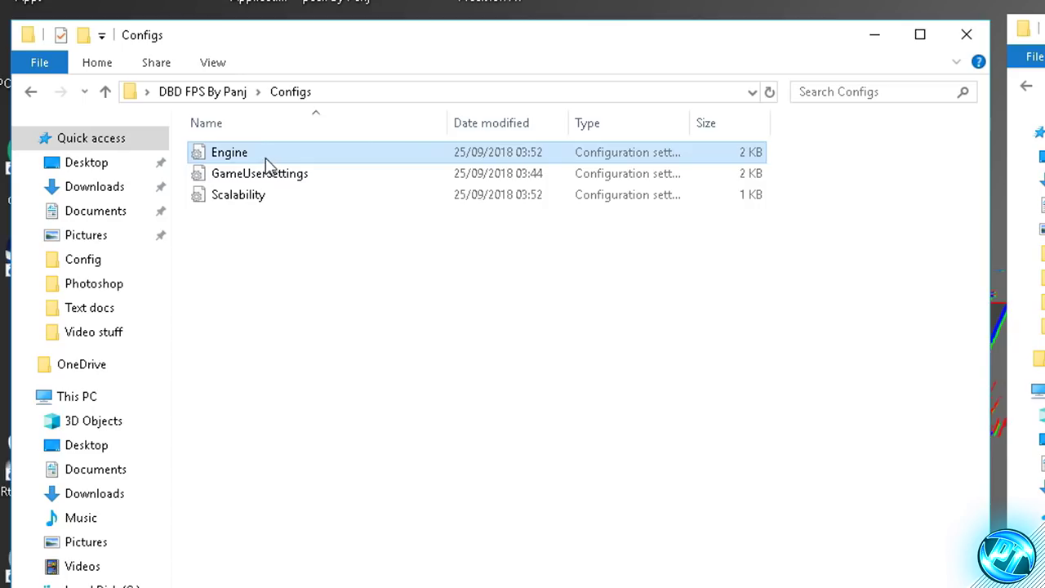
left_click(292, 182)
left_click(283, 197)
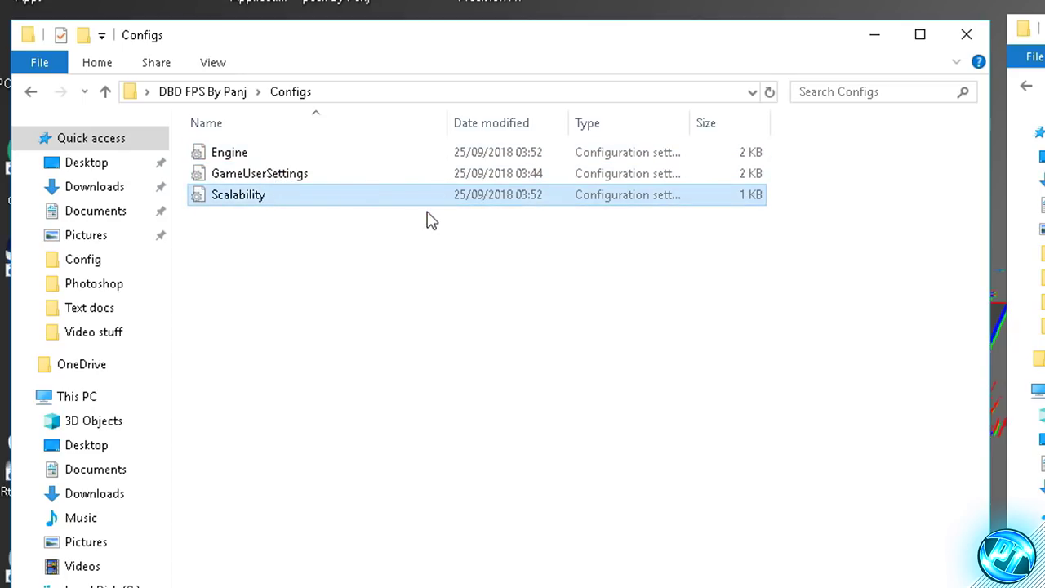
left_click(320, 292)
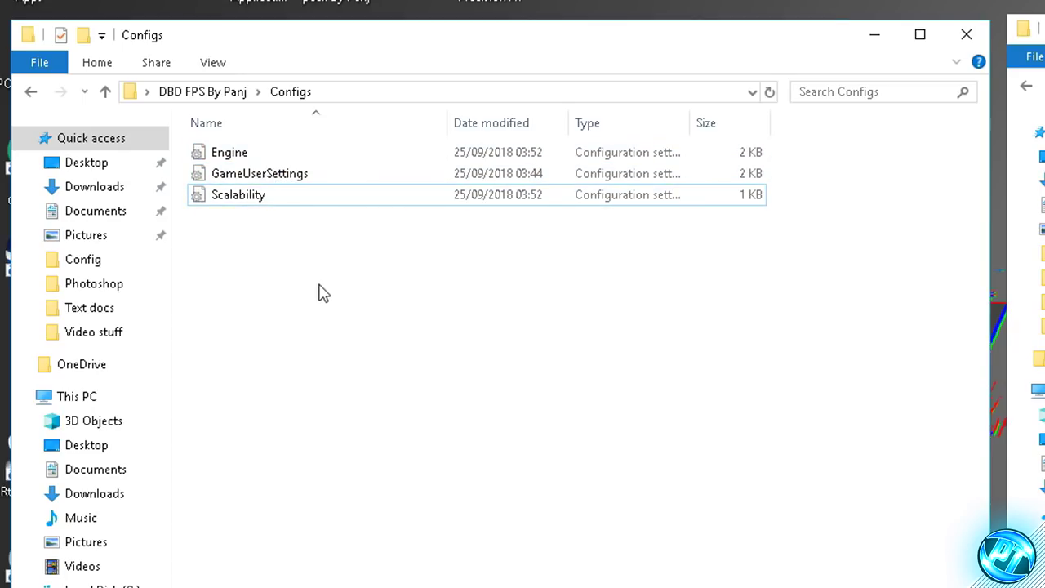
left_click_drag(385, 286, 729, 337)
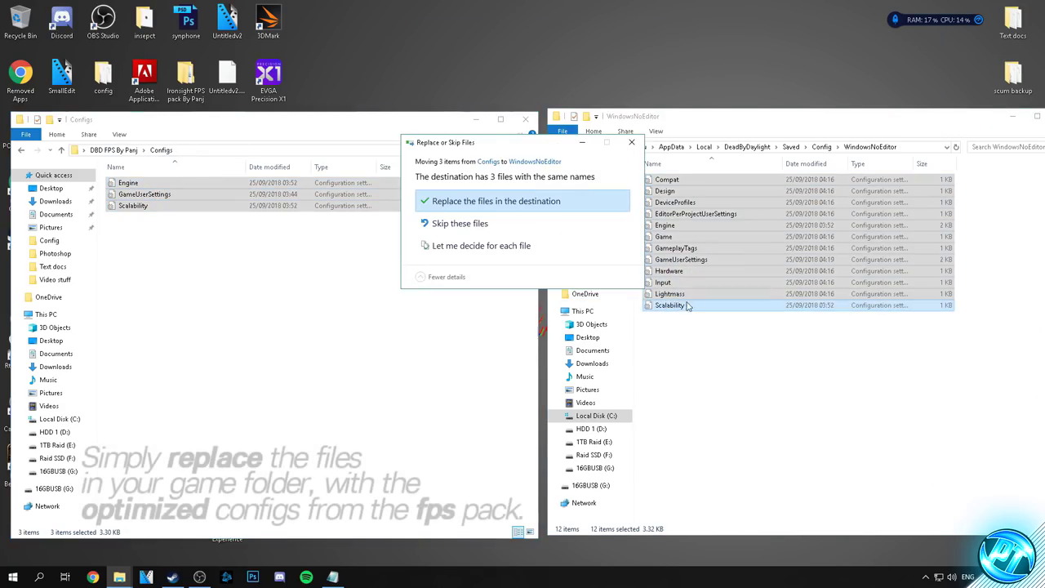
left_click(487, 202)
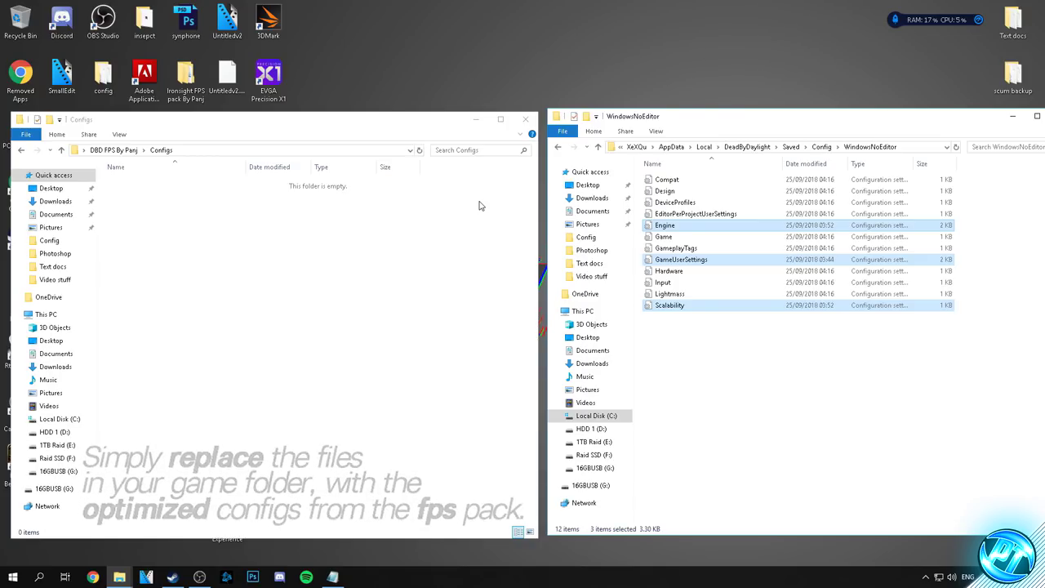
- Close the Configs and WindowsNoEditor folder windows
left_click(526, 119)
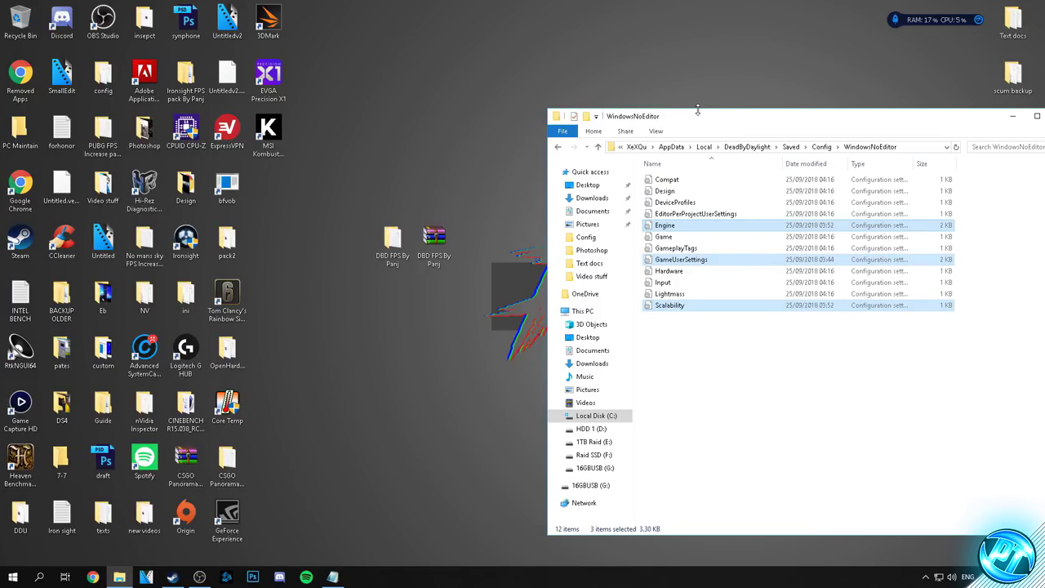
left_click_drag(698, 116, 796, 108)
left_click(882, 113)
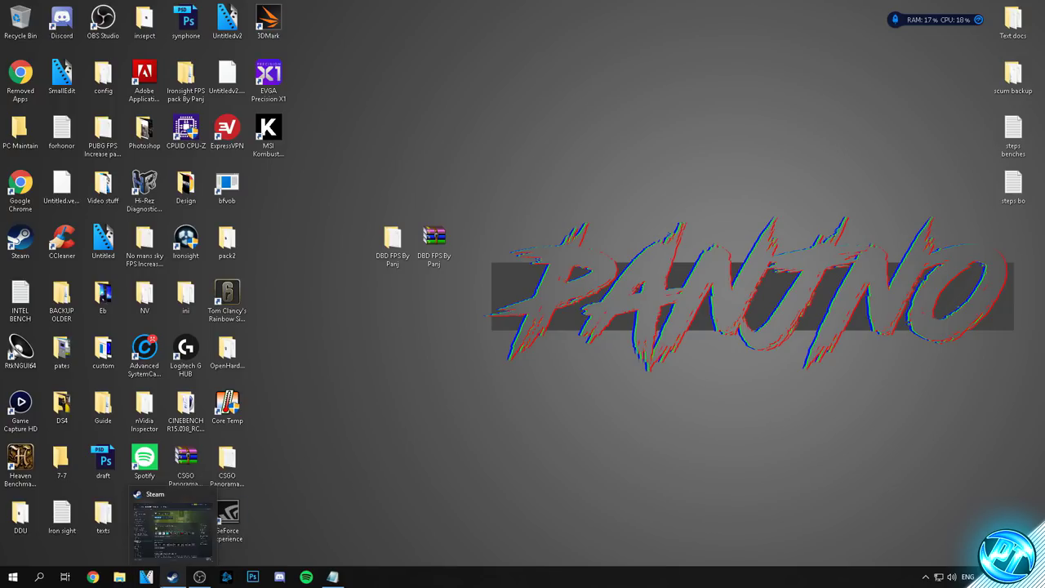
- Switch to Steam, launch Dead by Daylight and start the Survivor How to Play tutorial
left_click(214, 531)
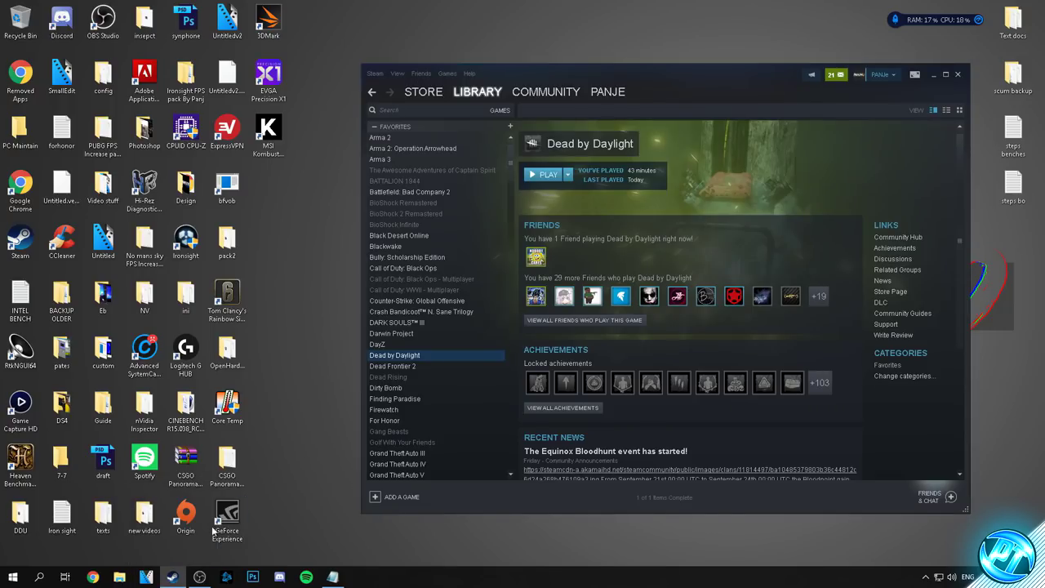
left_click(543, 173)
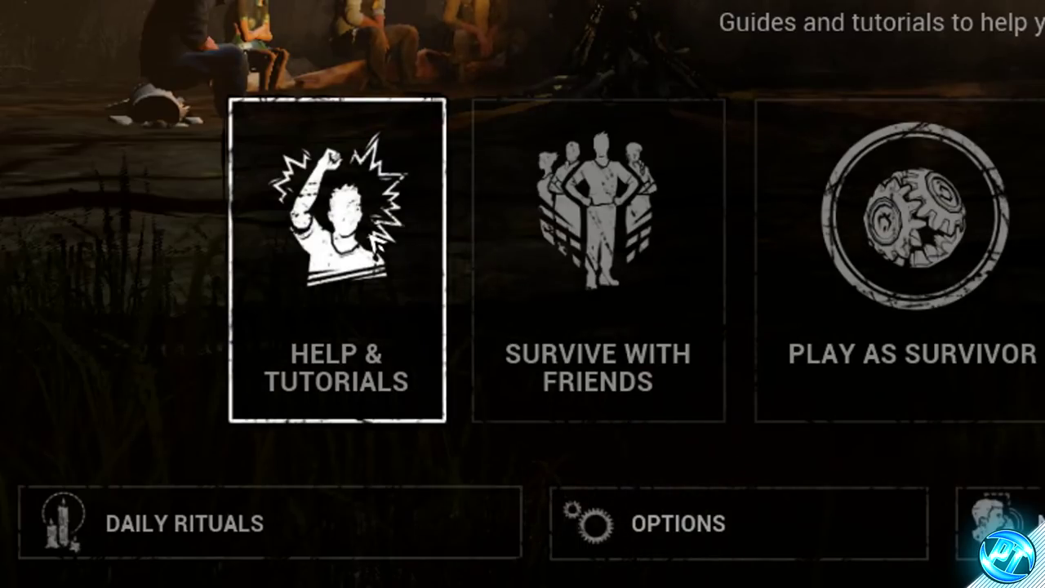
left_click(319, 335)
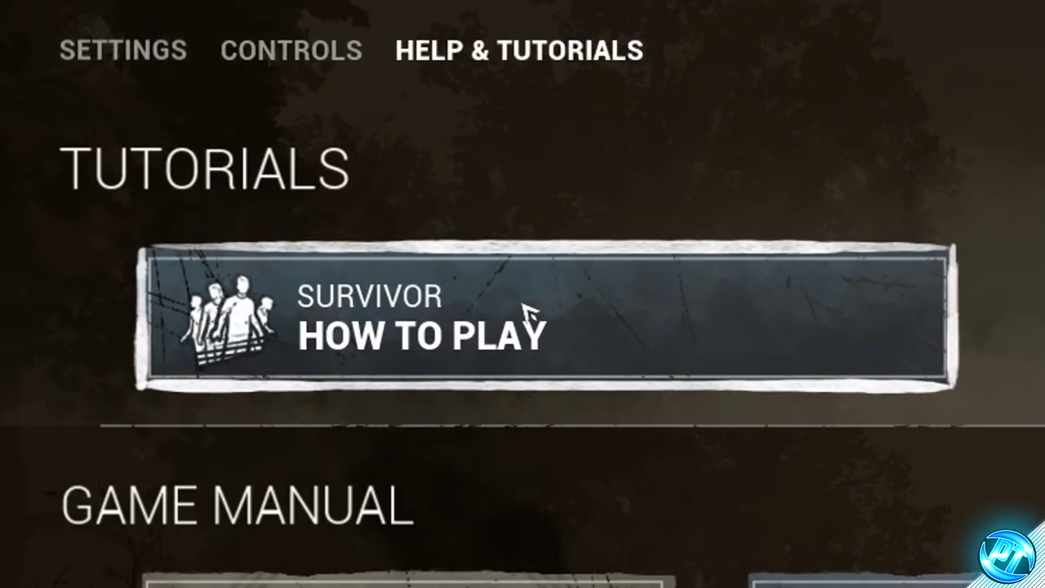
left_click(519, 314)
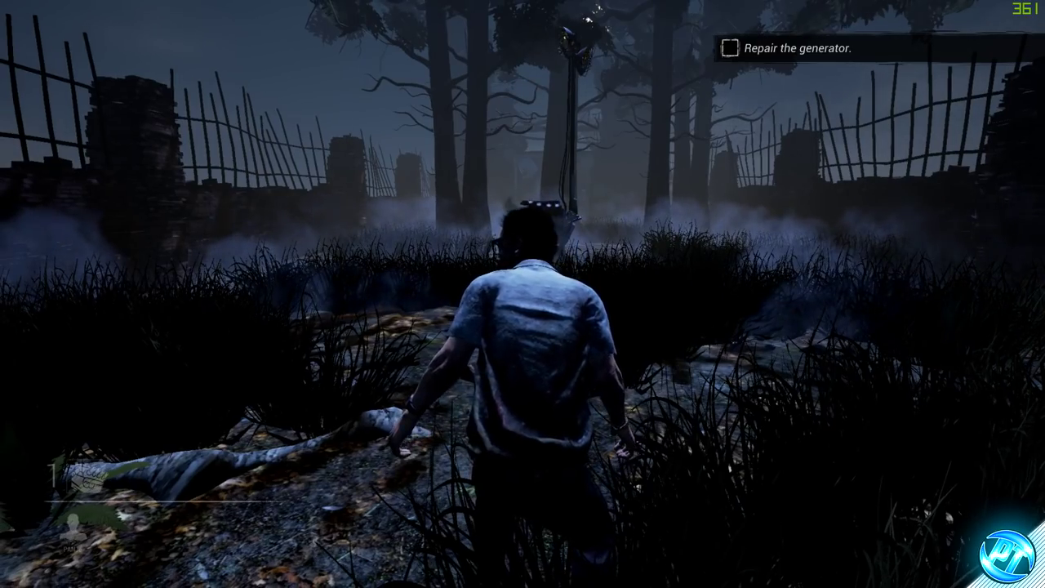
- Open the in-game settings from the tutorial, review the graphics quality presets and set Quality to Medium
key("Escape")
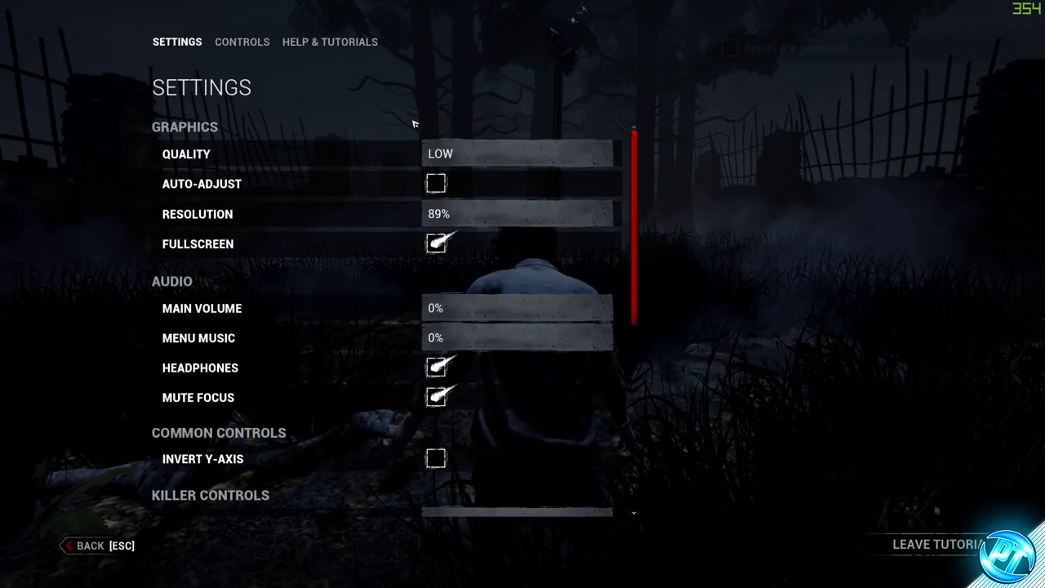
left_click(481, 157)
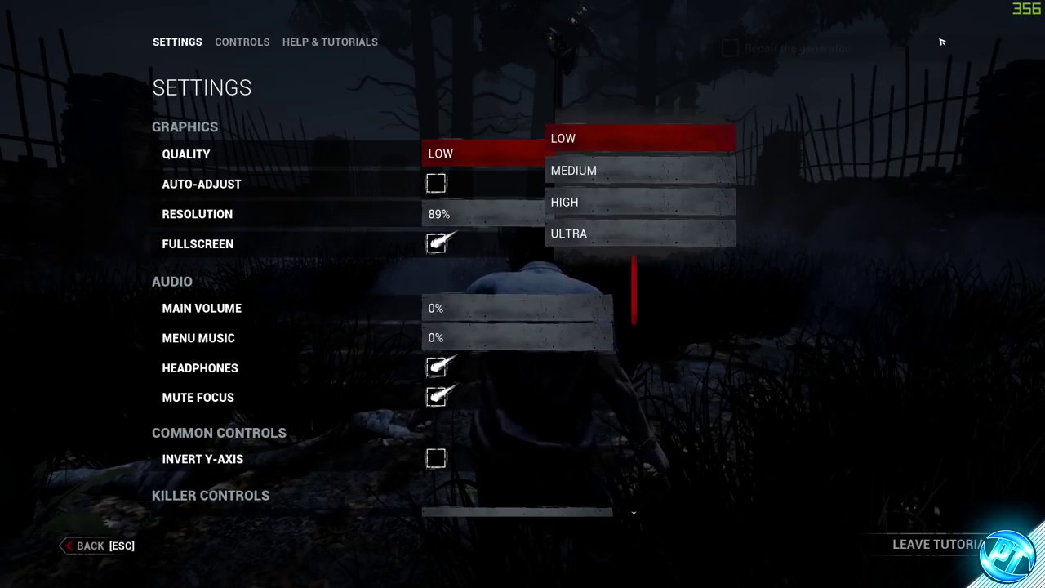
left_click(543, 114)
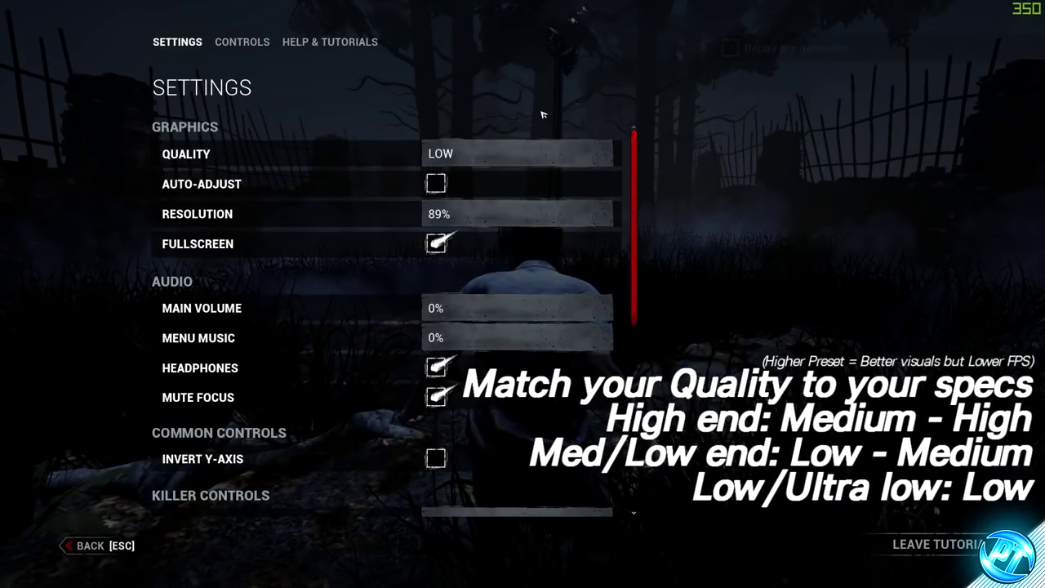
left_click(576, 152)
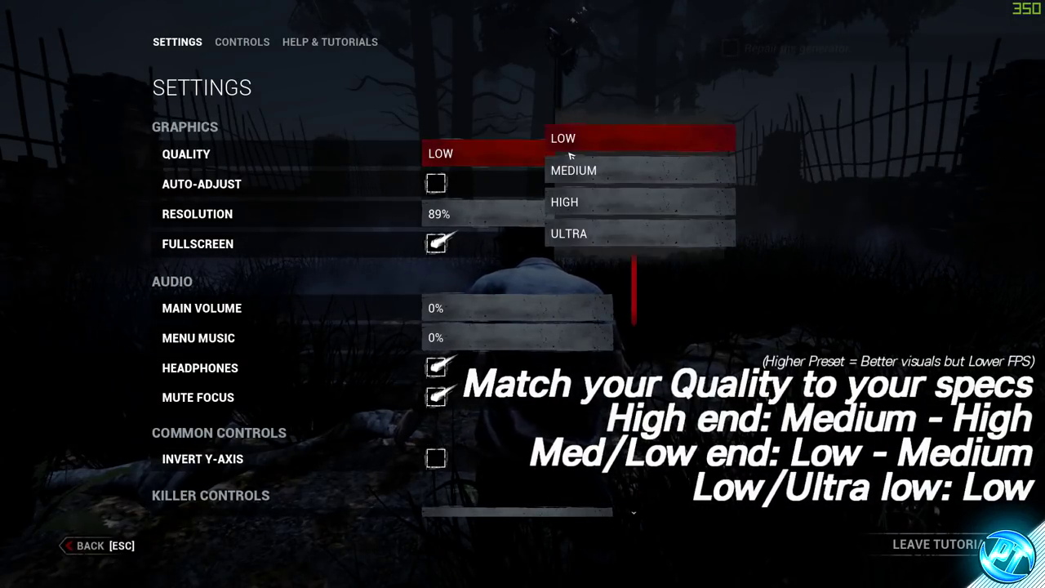
left_click(453, 152)
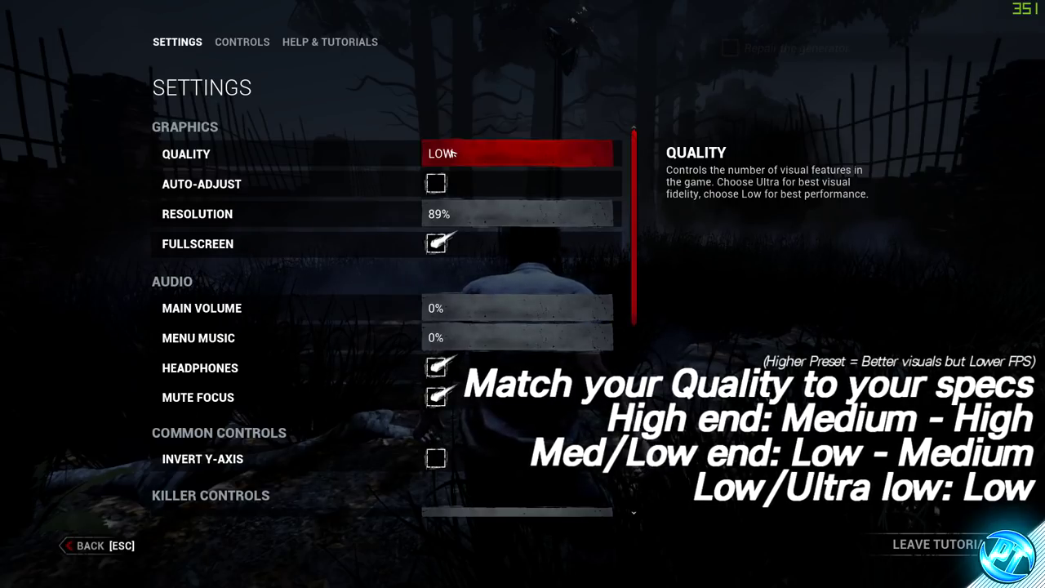
left_click(454, 153)
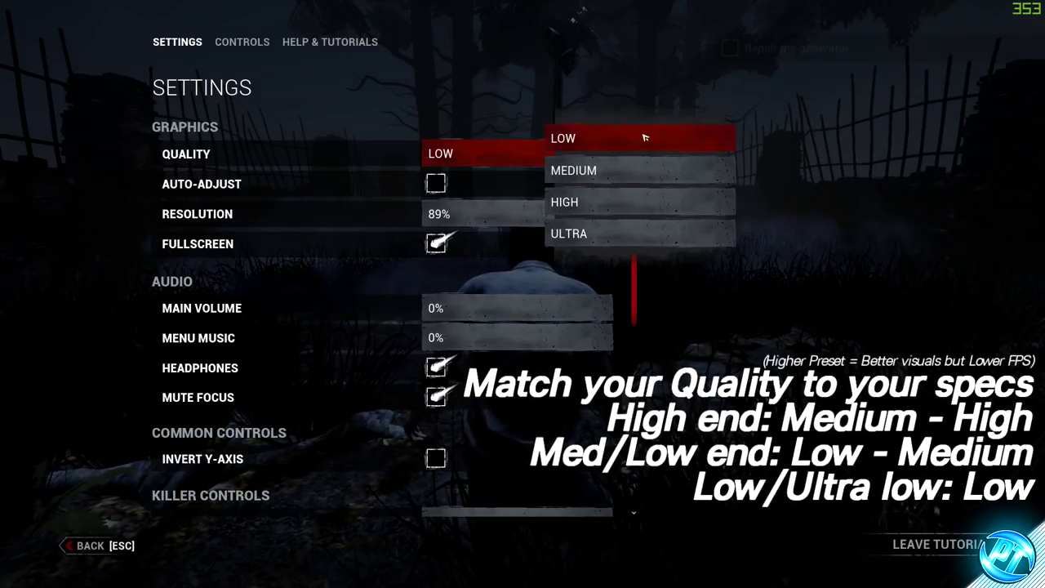
left_click(622, 173)
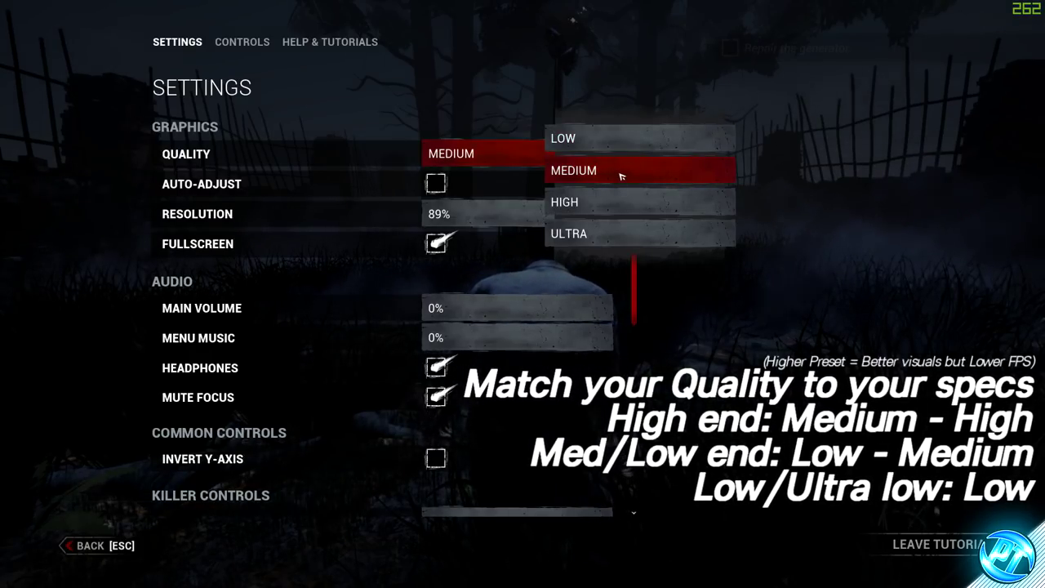